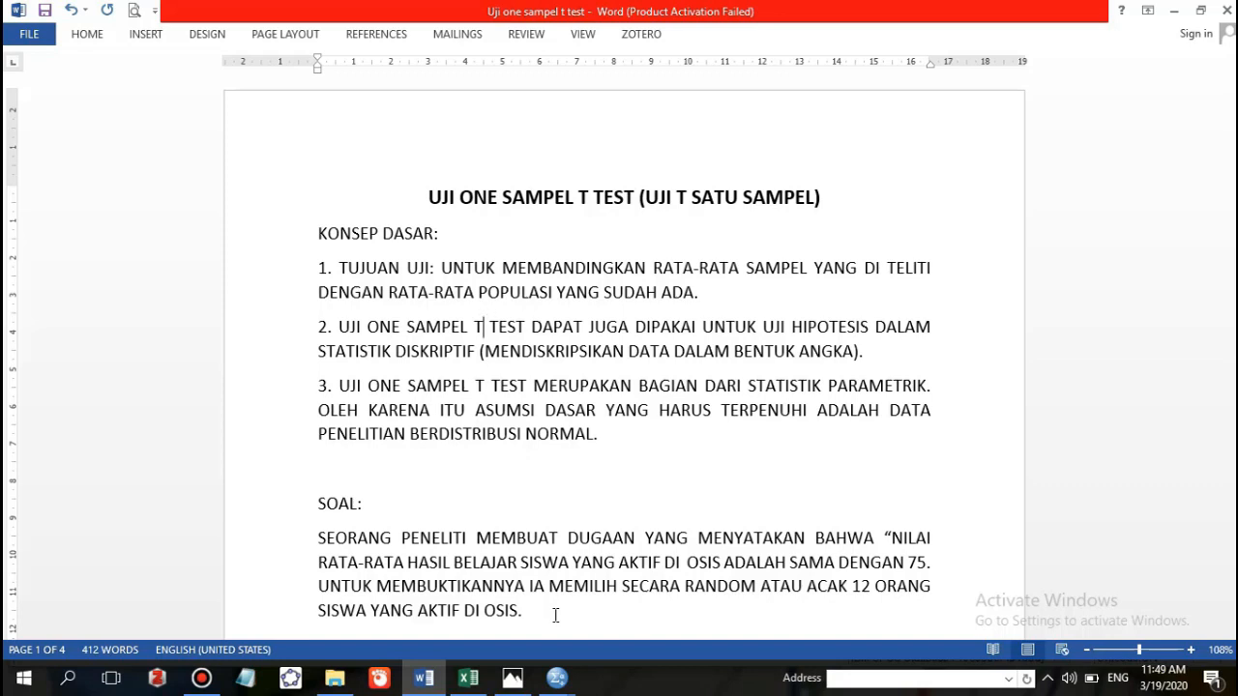
Look over the average score data in Excel and return to the Word document's section on data analysis with SPSS.
left_click(471, 678)
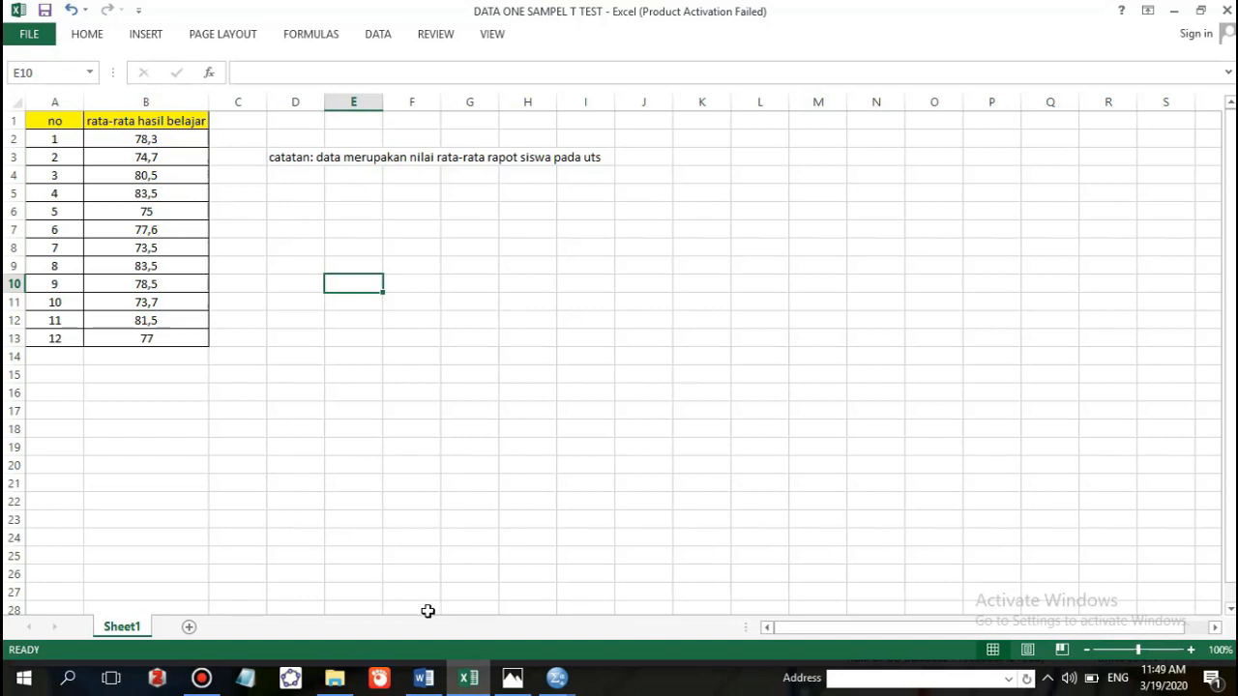
left_click(431, 684)
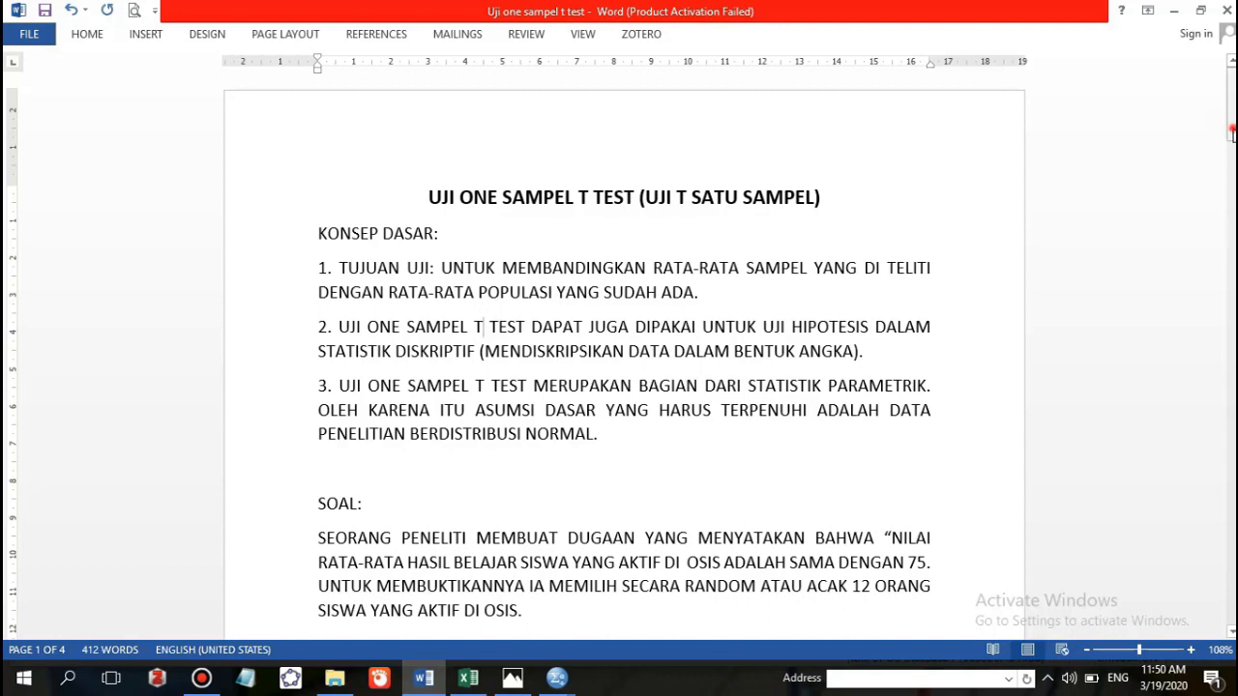
left_click_drag(1232, 128, 1232, 200)
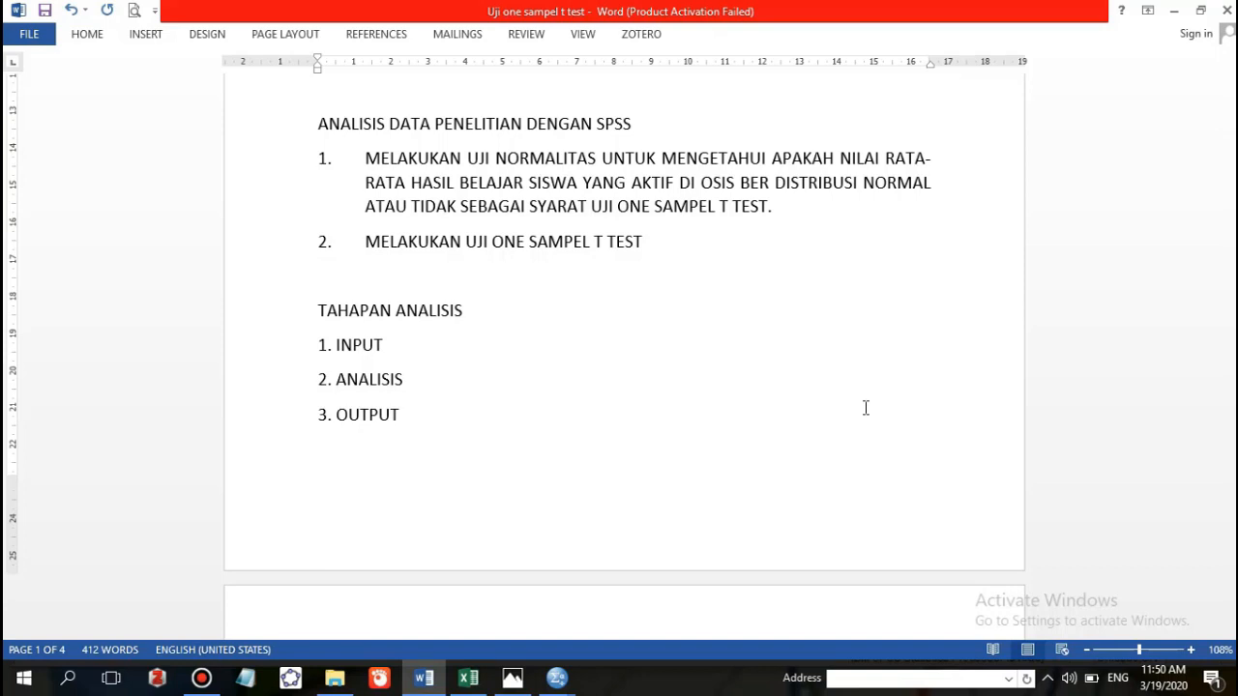
Read through the analysis stages and the decision criteria for the normality test in the document.
key("Down")
key("Down")
key("Down")
key("Down")
key("Down")
key("Down")
key("Down")
key("Down")
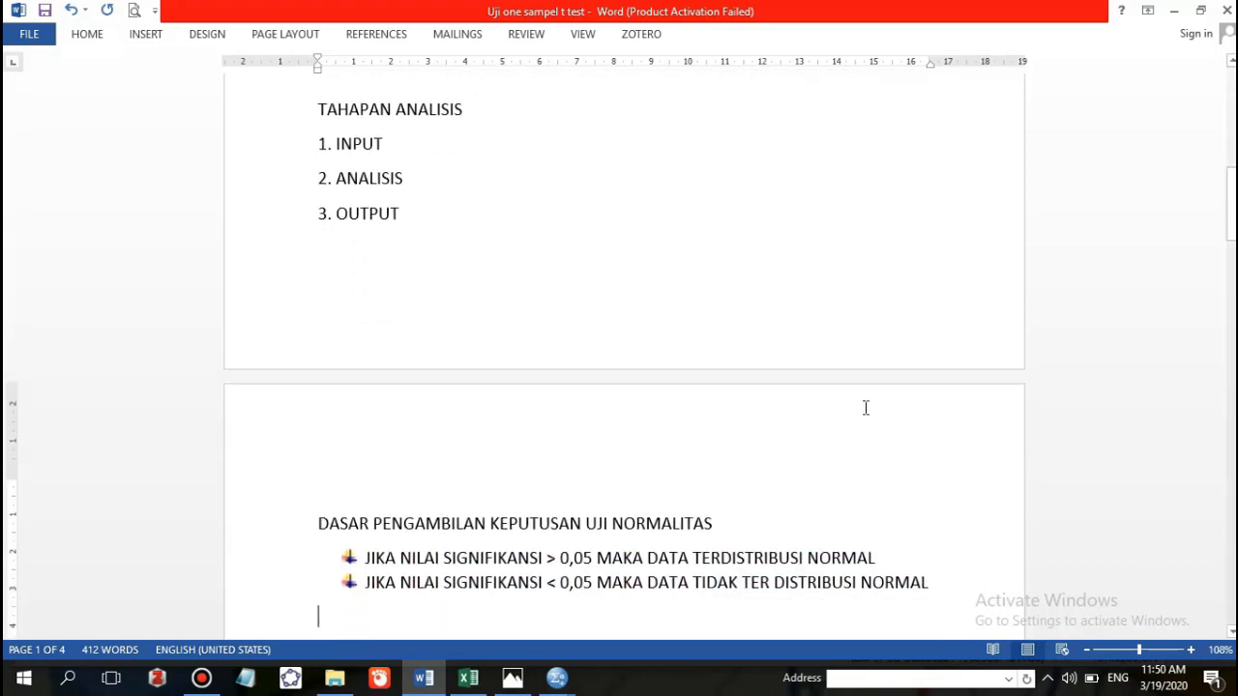
key("Down")
key("Down")
key("Down")
key("Down")
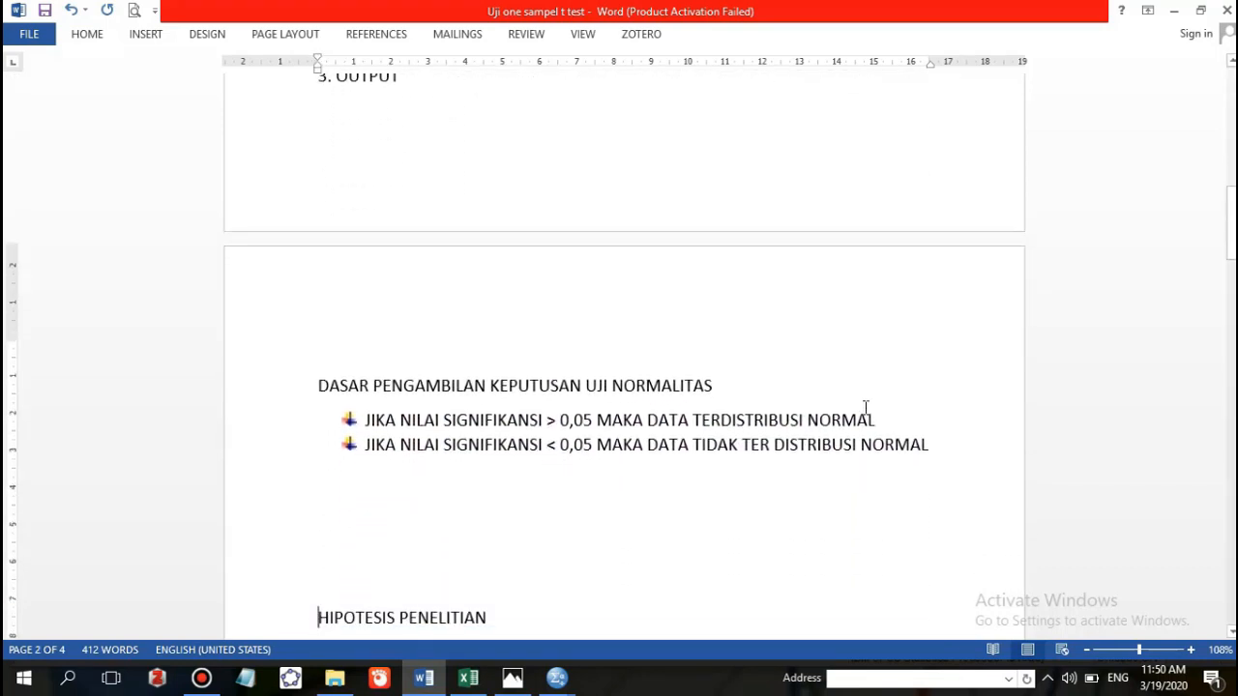
key("Up")
key("Up")
key("Up")
key("Up")
key("Up")
key("Up")
key("Up")
key("Up")
key("Up")
key("Up")
key("Up")
key("Up")
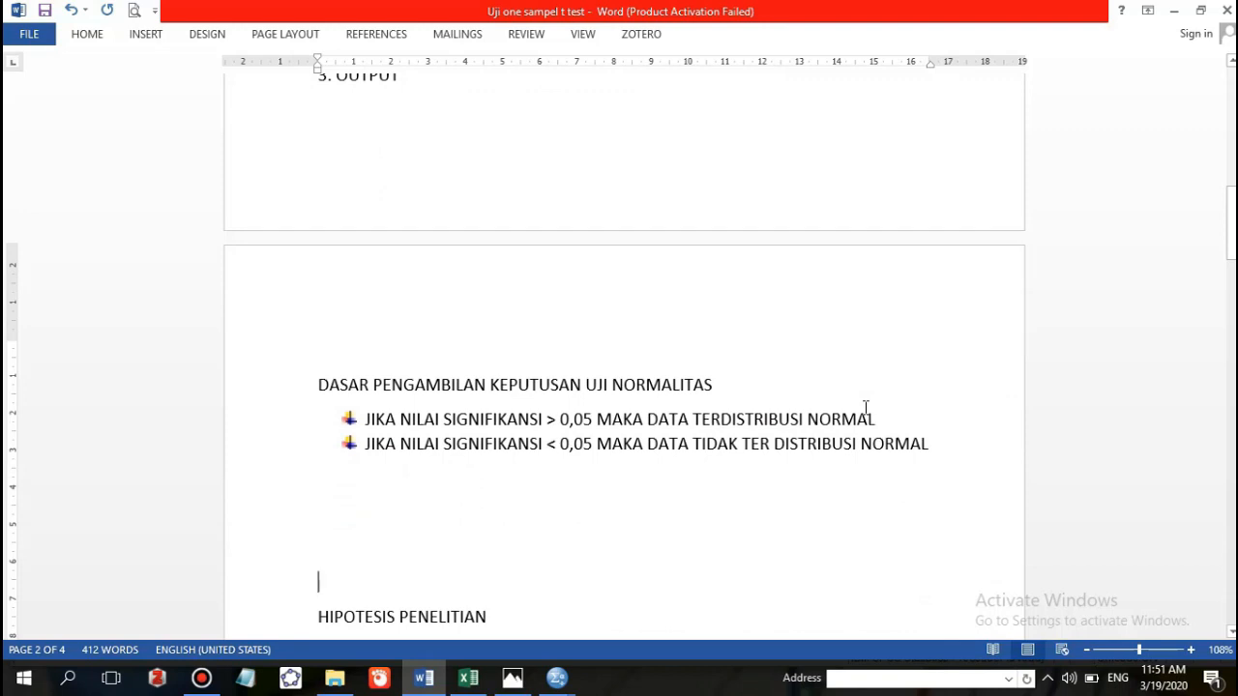
key("Up")
key("Up")
key("Up")
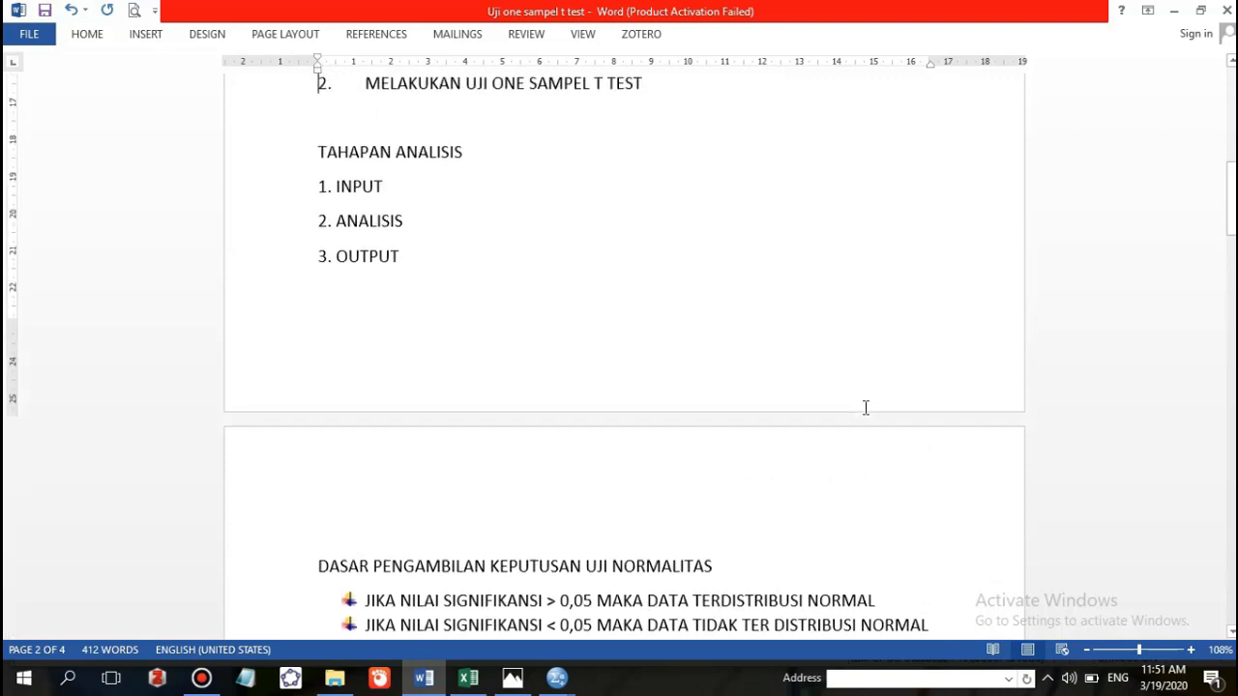
key("Down")
key("Down")
key("Down")
key("Down")
key("Down")
key("Down")
key("Down")
key("Down")
key("Down")
key("Down")
key("Down")
key("Down")
key("Down")
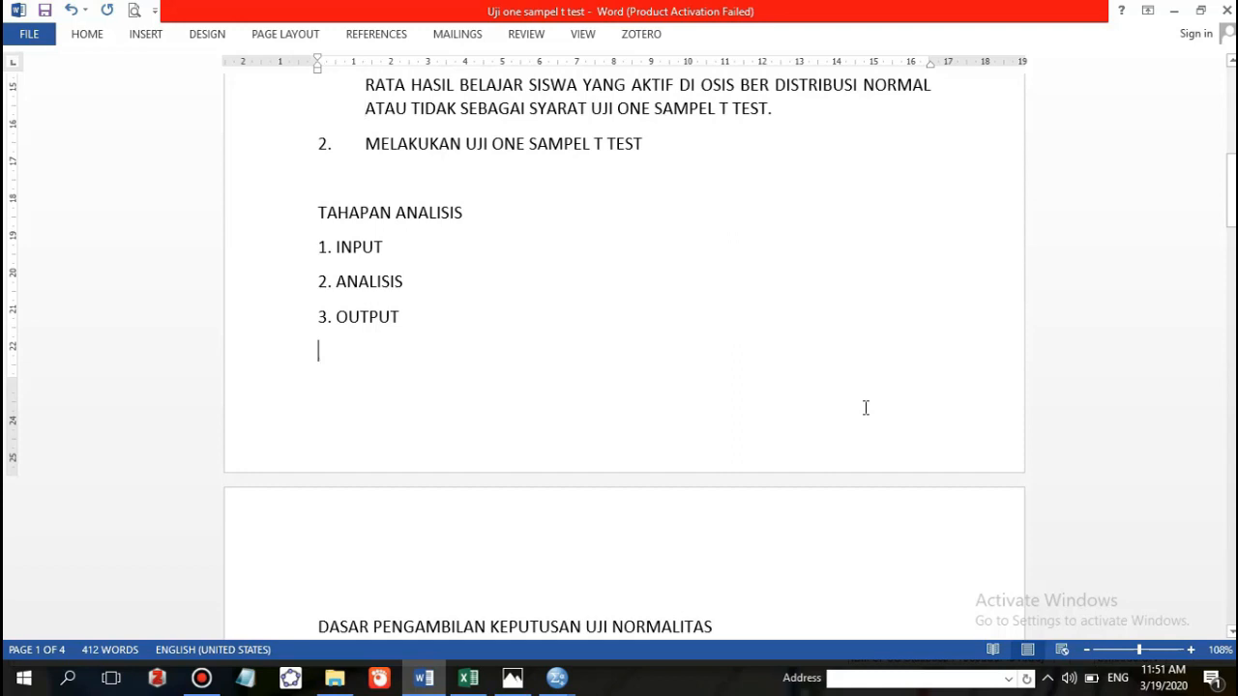
key("Down")
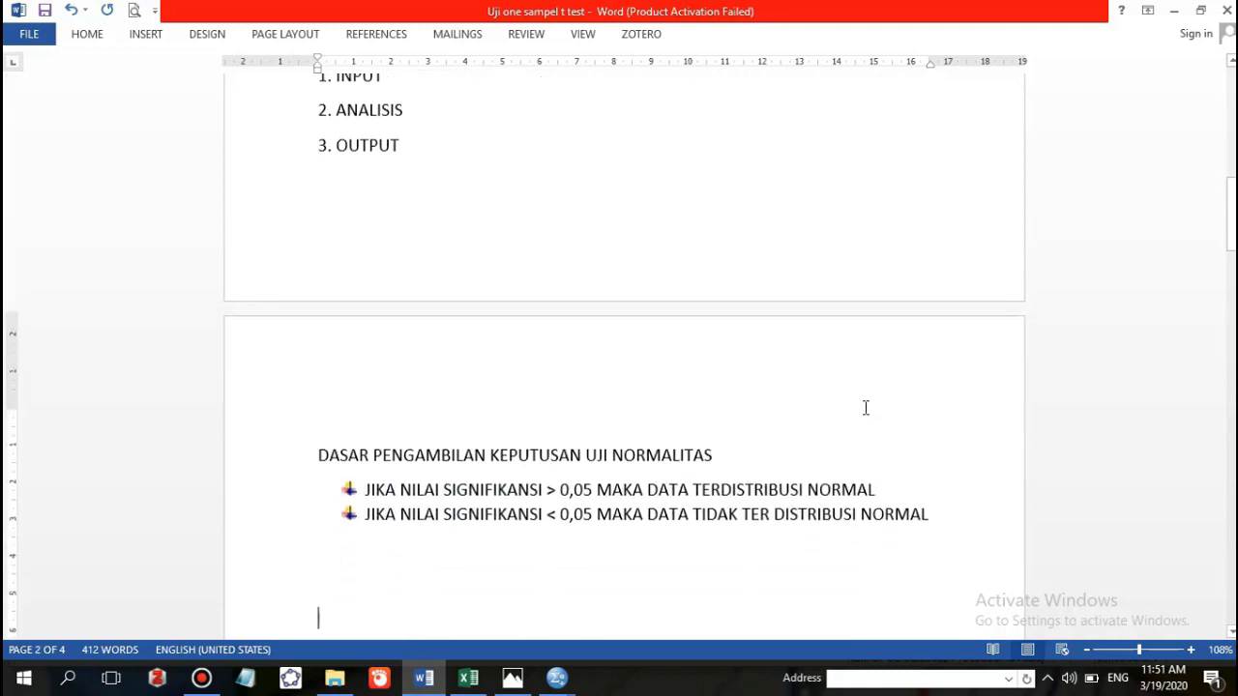
key("Up")
key("Up")
key("Up")
key("Up")
key("Up")
key("Up")
key("Up")
key("Up")
key("Up")
key("Up")
key("Up")
key("Up")
key("Up")
key("Up")
key("Up")
key("Up")
key("Up")
key("Up")
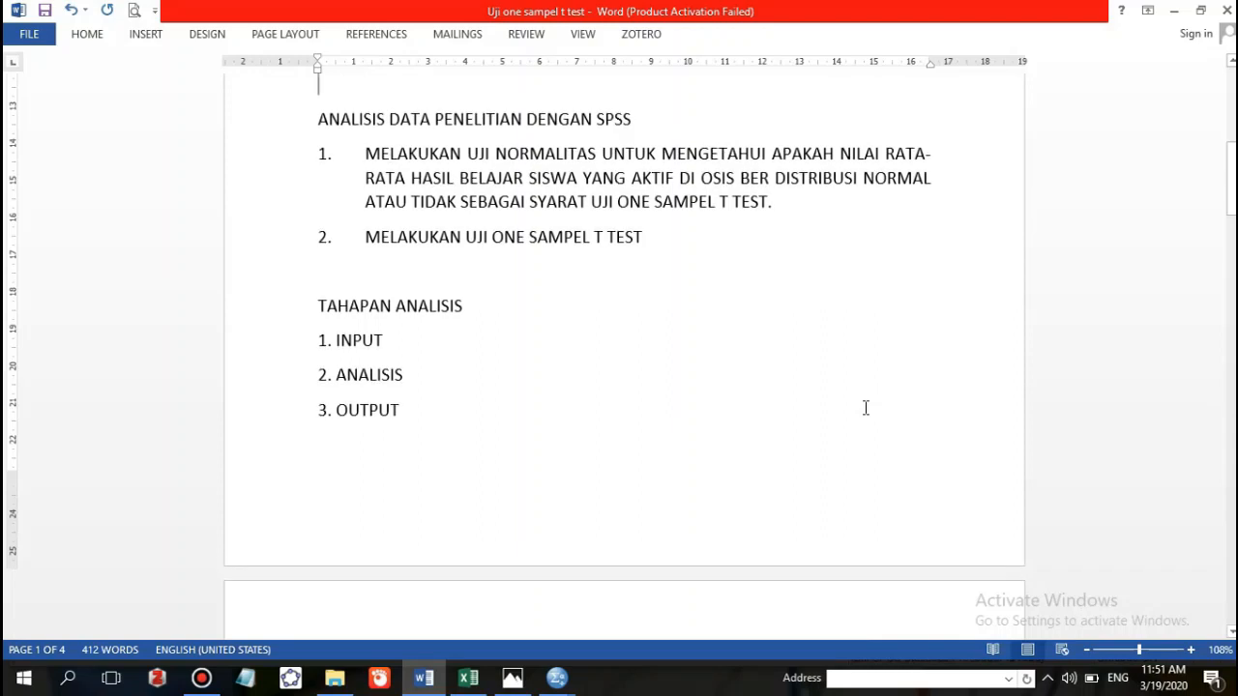
key("Up")
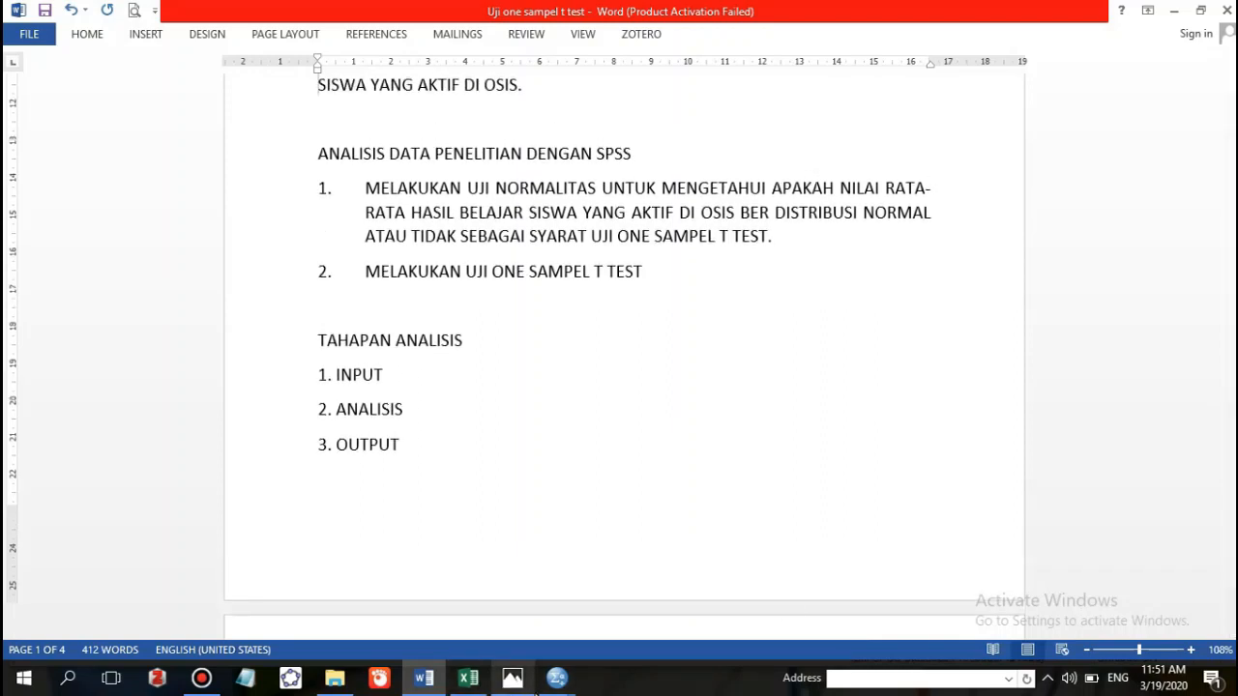
Switch to the SPSS Data Editor and define a variable named HASIL in the first row of the variable definitions.
left_click(557, 680)
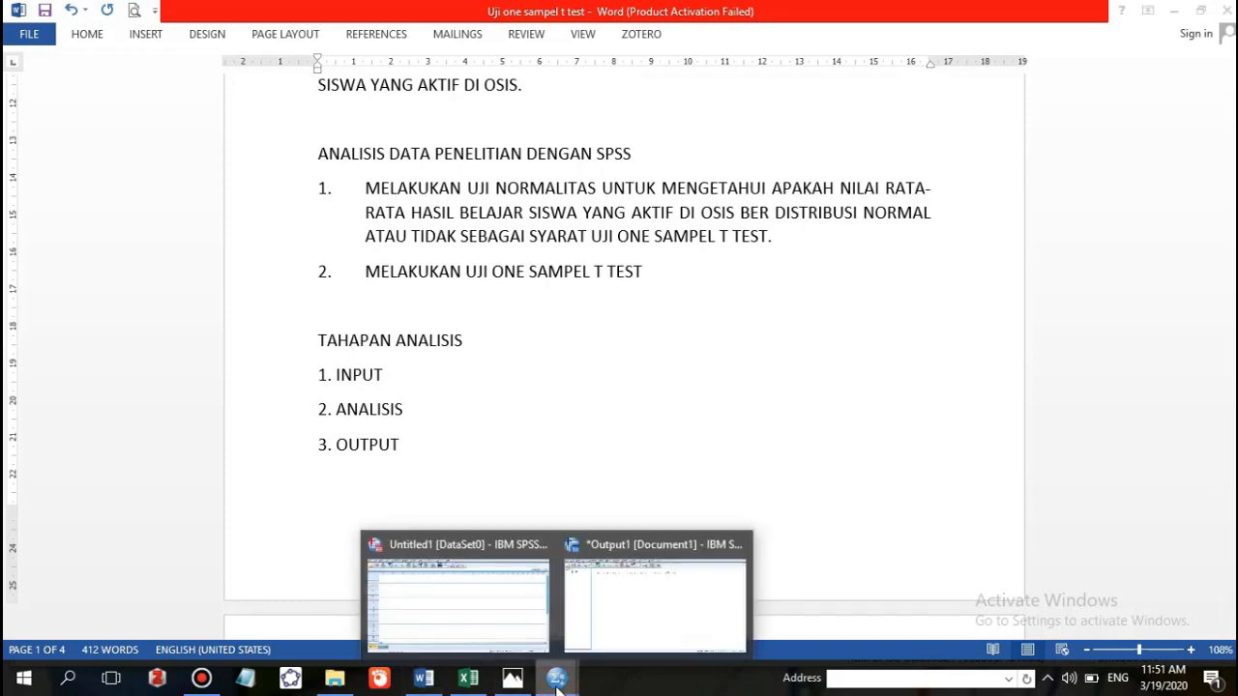
left_click(517, 634)
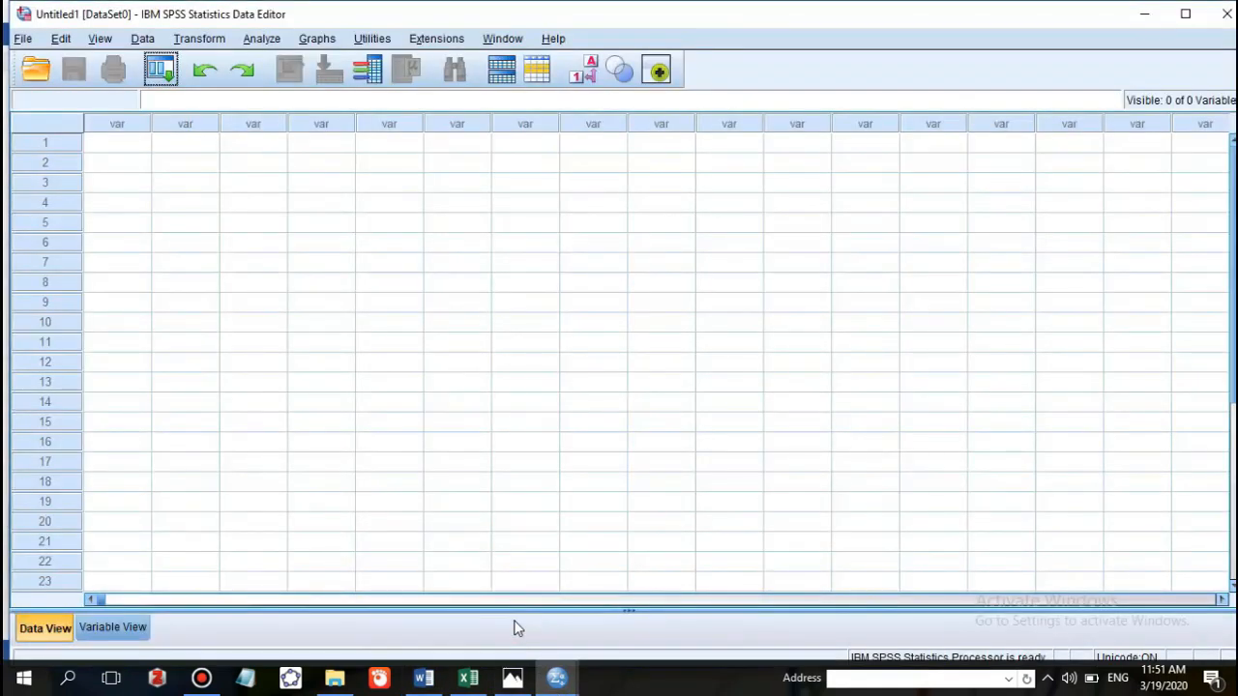
left_click(95, 629)
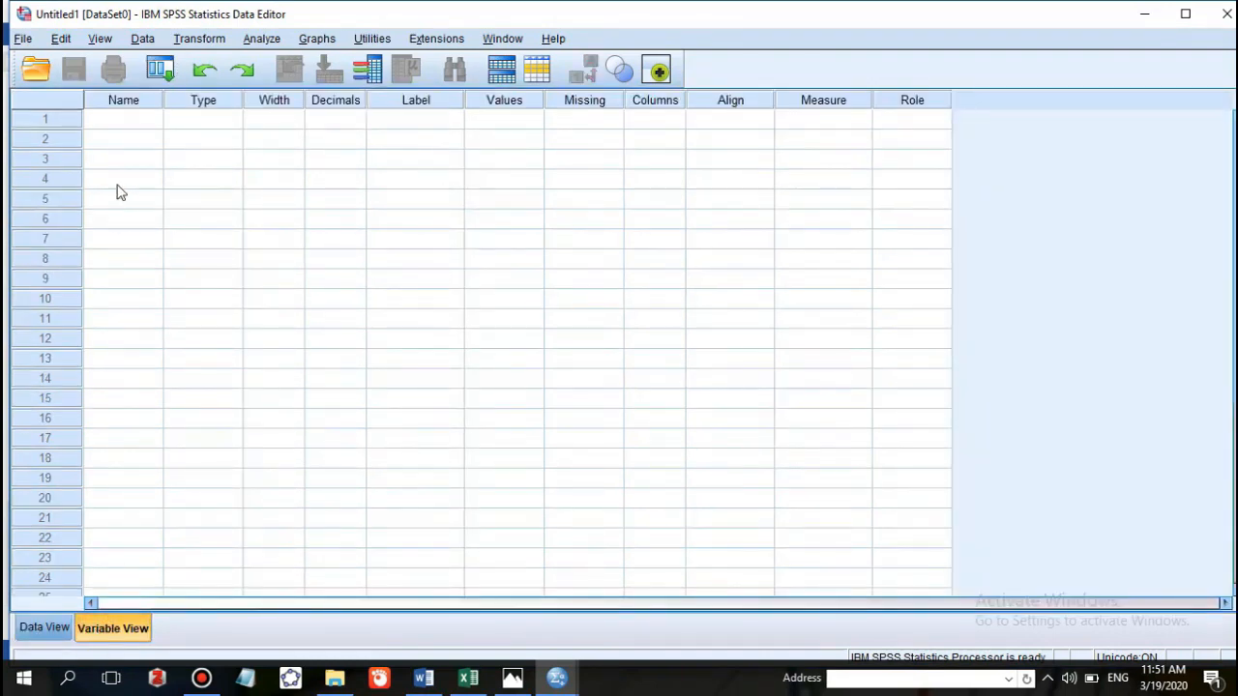
left_click(126, 123)
type("HASIL")
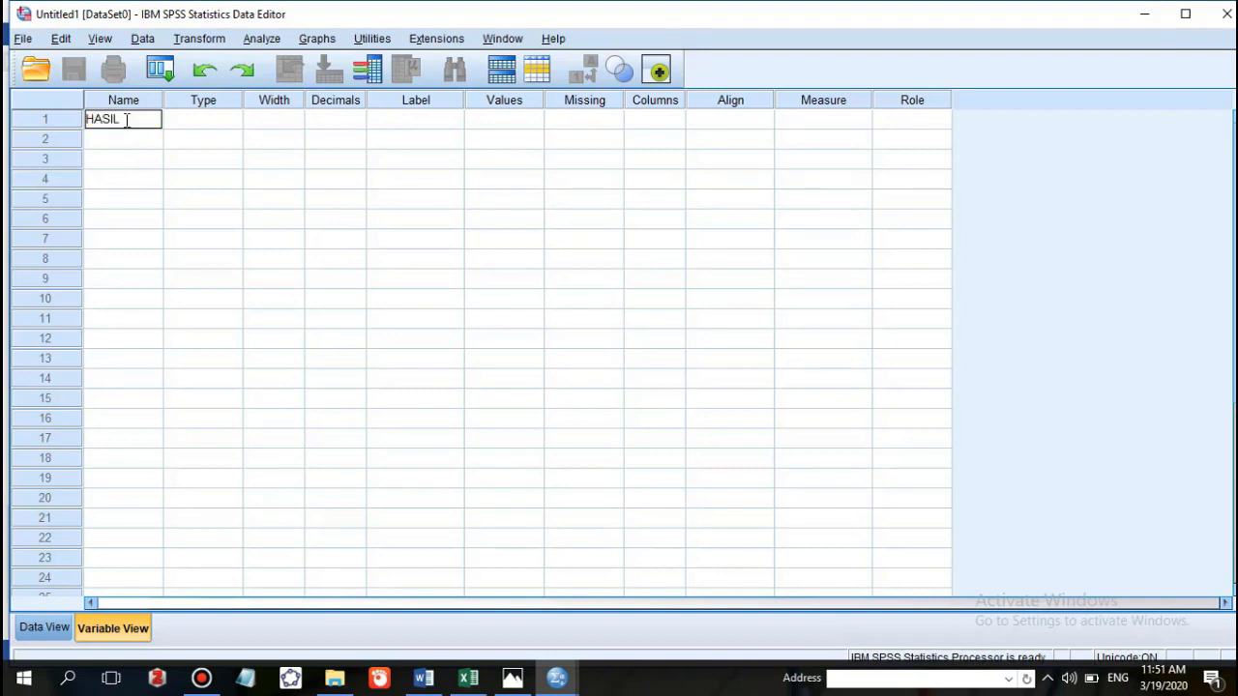
key("Return")
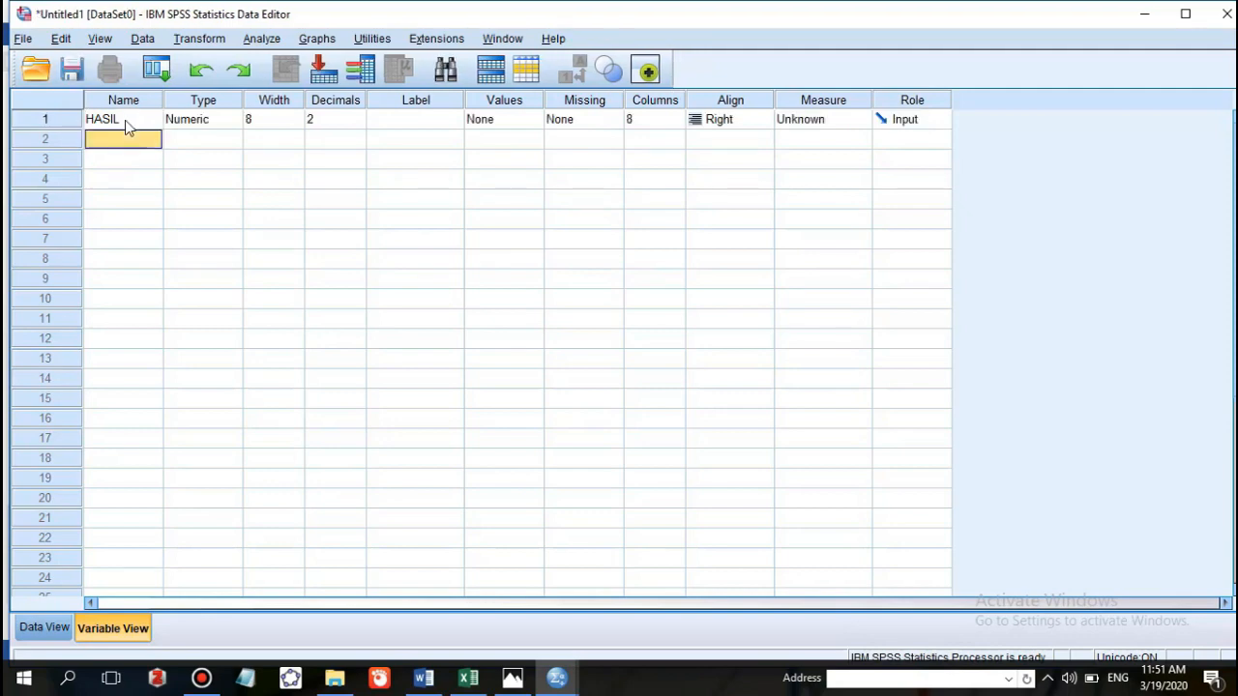
Label the HASIL variable "HASIL BELAJAR" and set its decimals to 1.
left_click(386, 119)
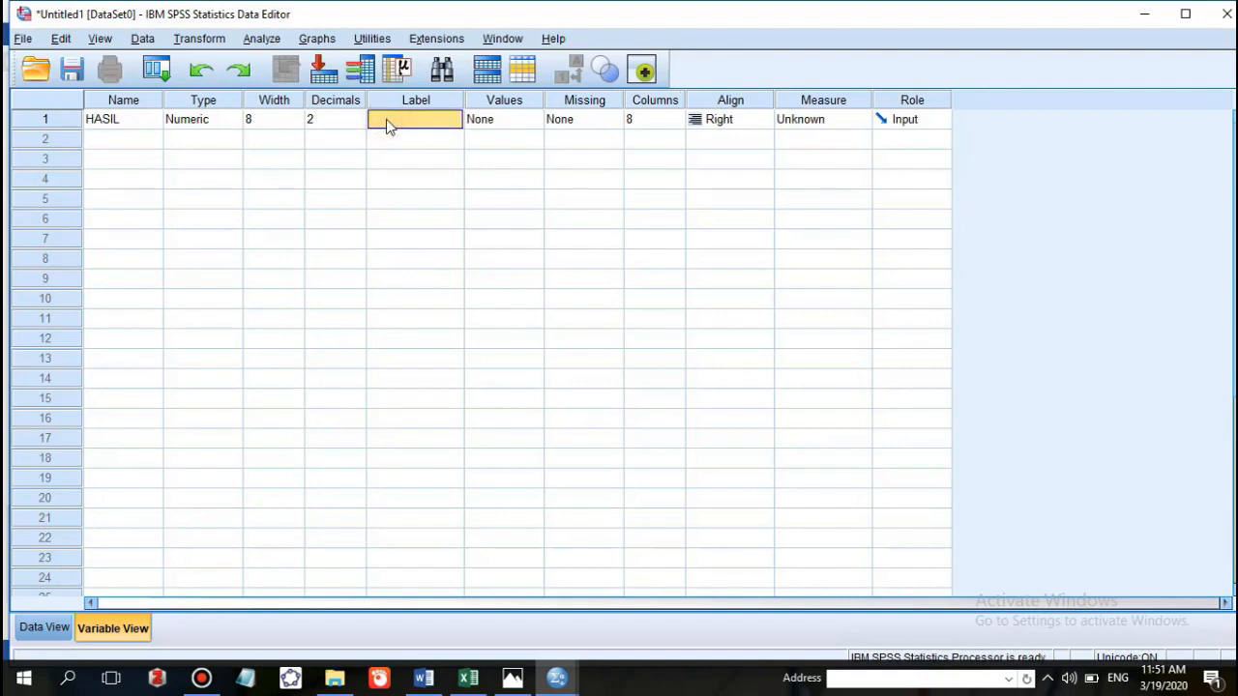
type("HASIL BELAJAR")
left_click(362, 129)
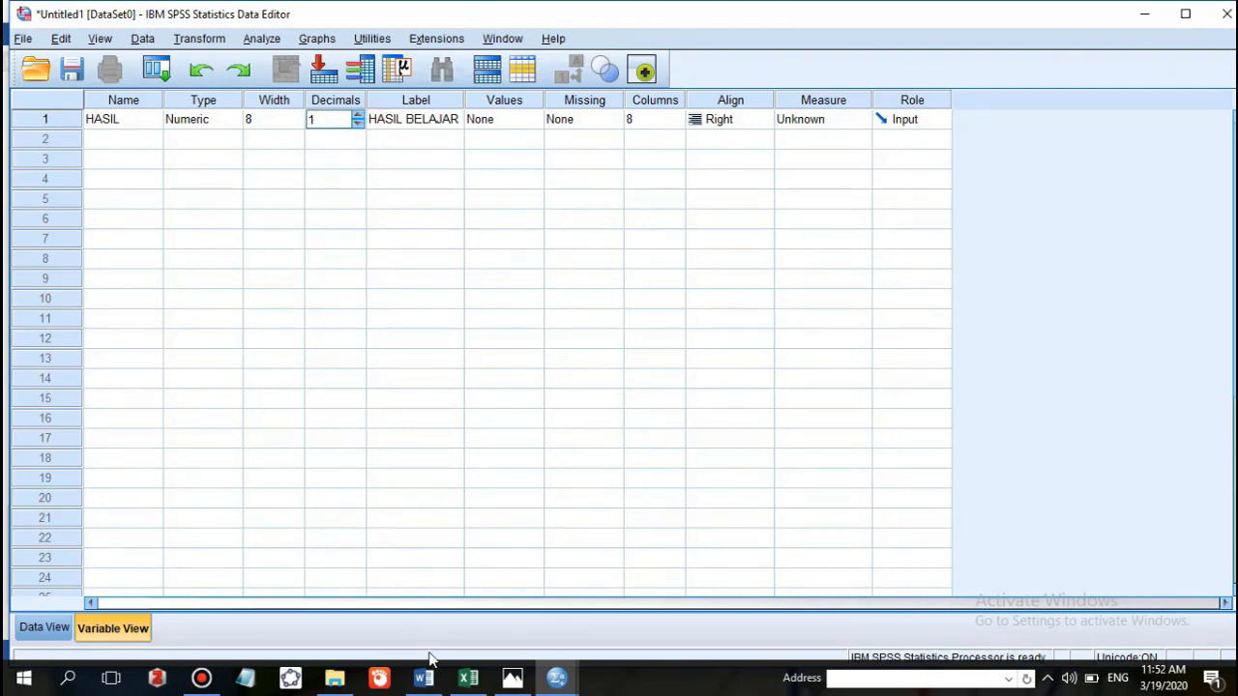
Copy the 12 average scores in B2:B13 from Excel into the HASIL column of the SPSS dataset.
left_click(469, 677)
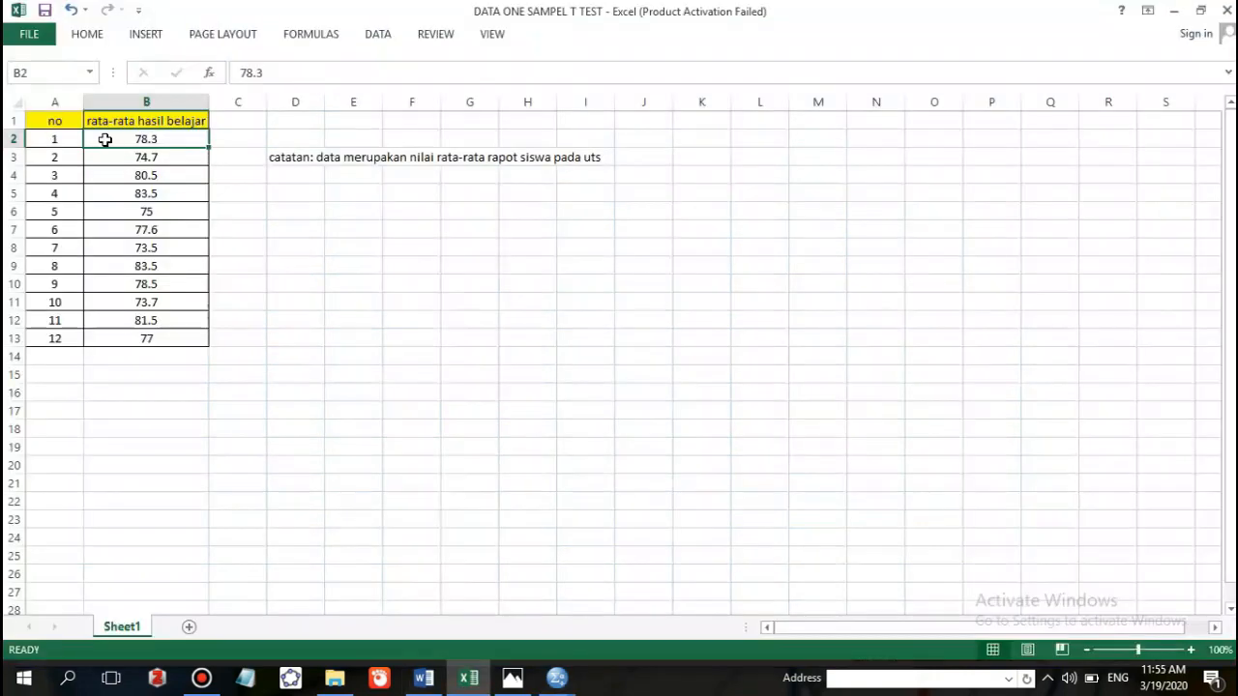
left_click_drag(104, 140, 129, 335)
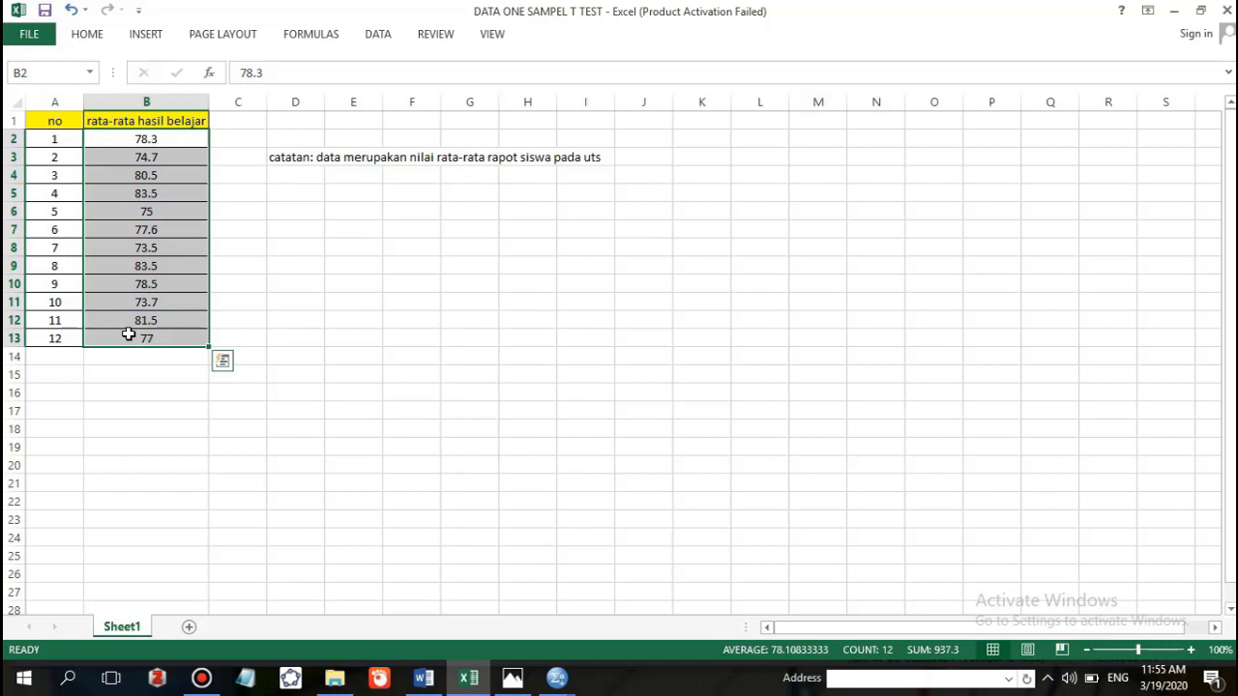
key("ctrl+c")
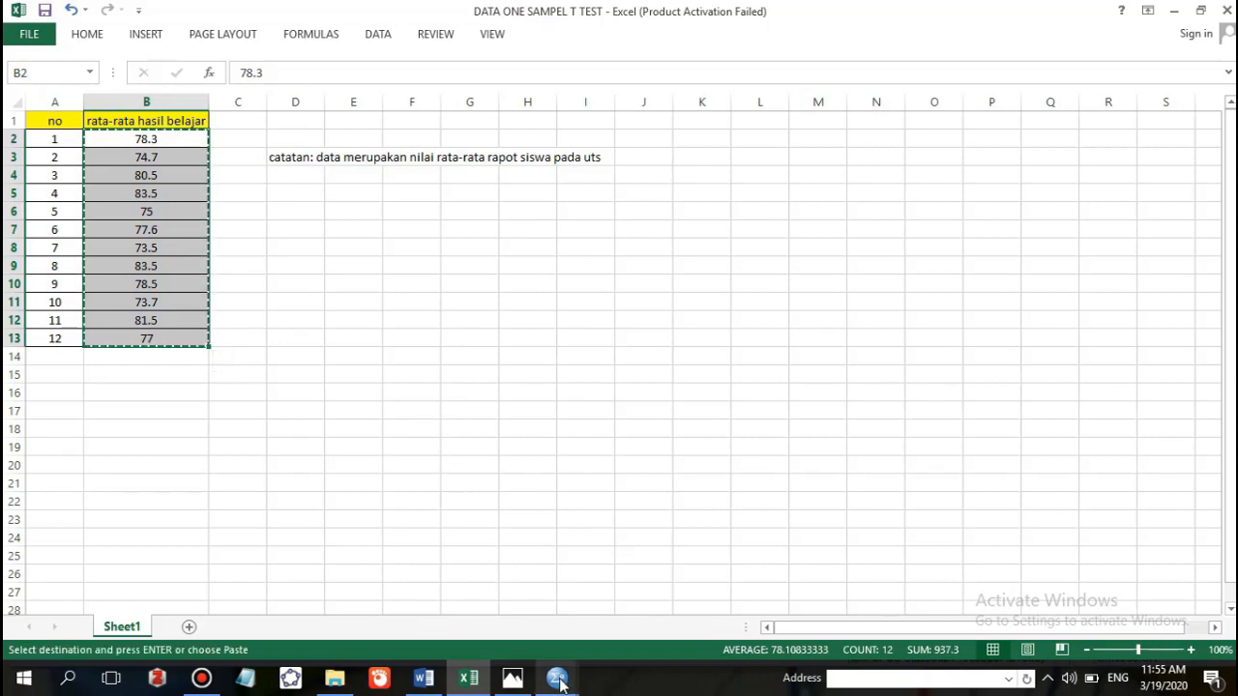
mouse_move(556, 678)
left_click(426, 590)
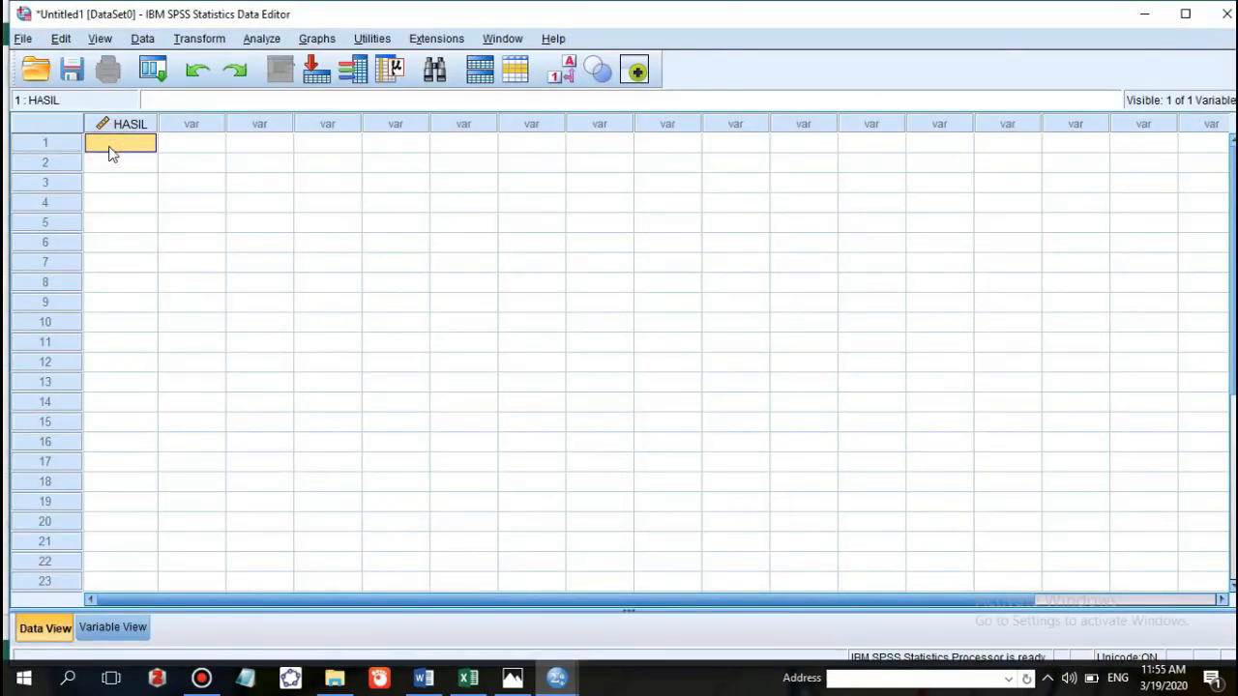
key("ctrl+v")
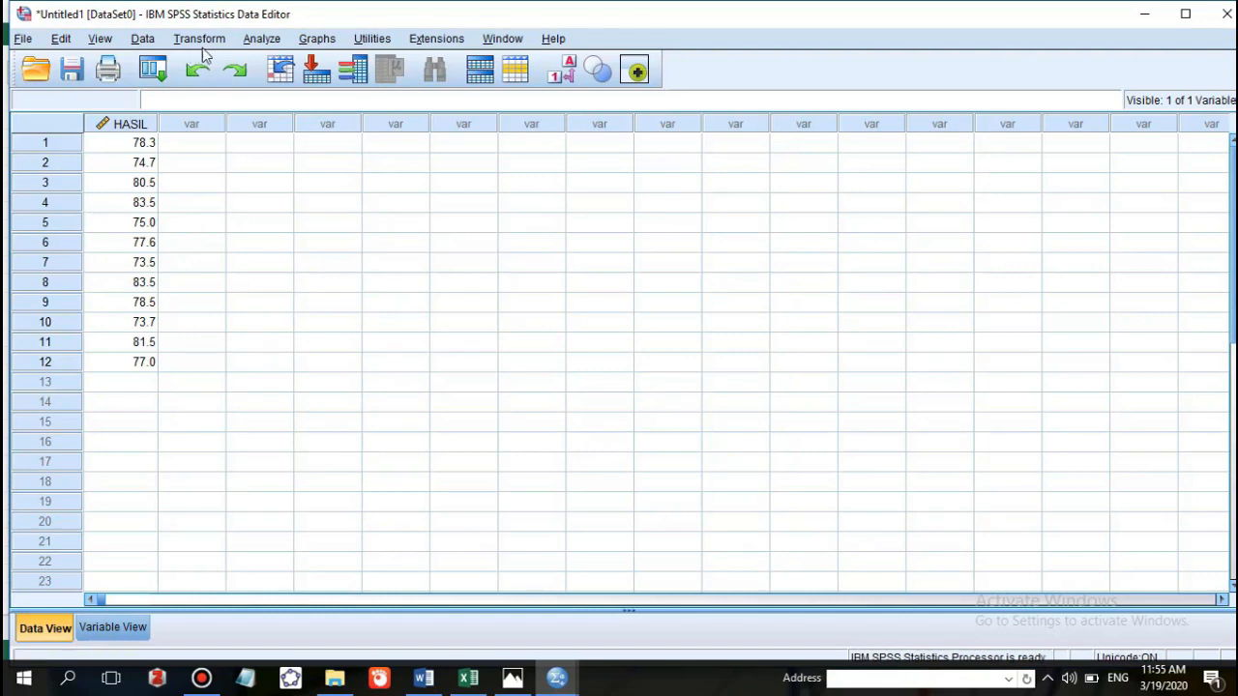
Set up an Explore analysis from the descriptive statistics with HASIL BELAJAR as the dependent variable.
left_click(263, 39)
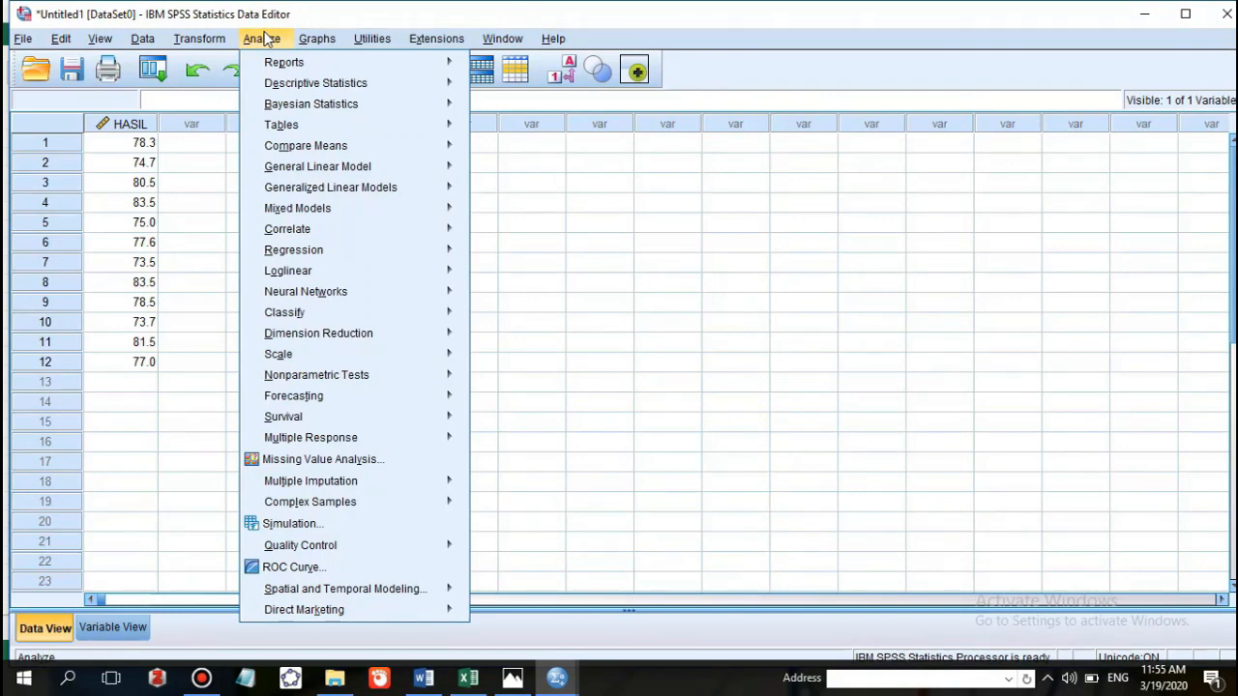
mouse_move(282, 85)
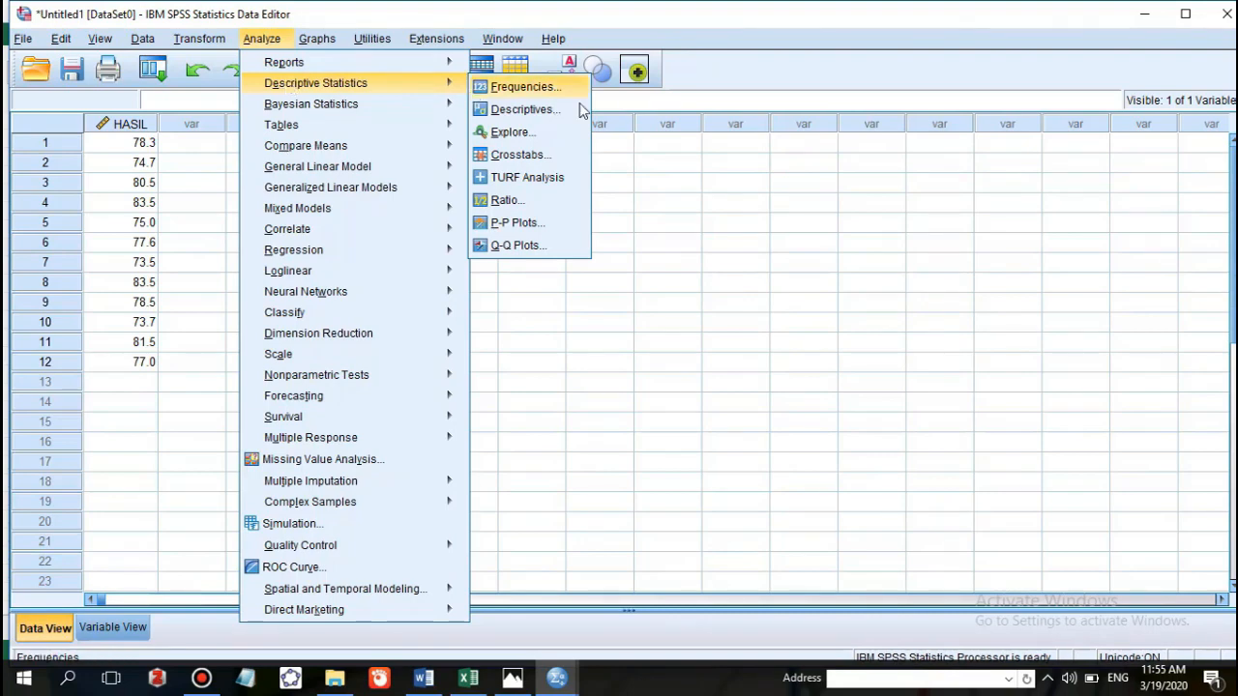
left_click(512, 133)
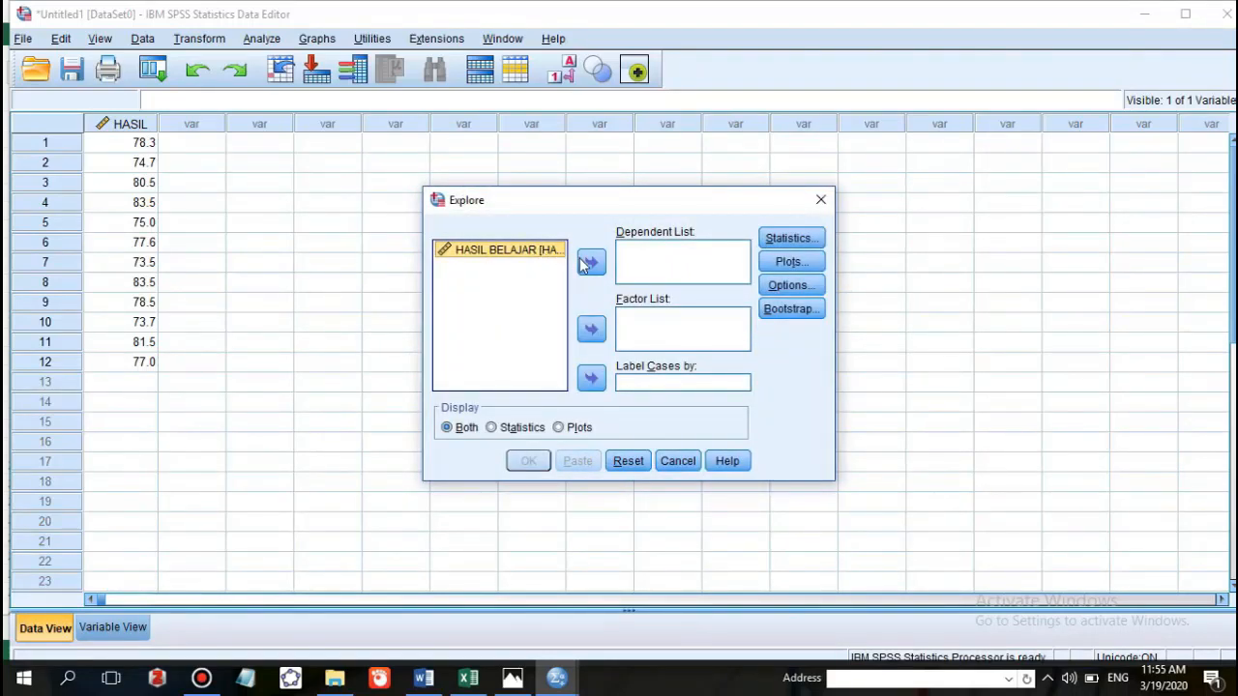
left_click(592, 263)
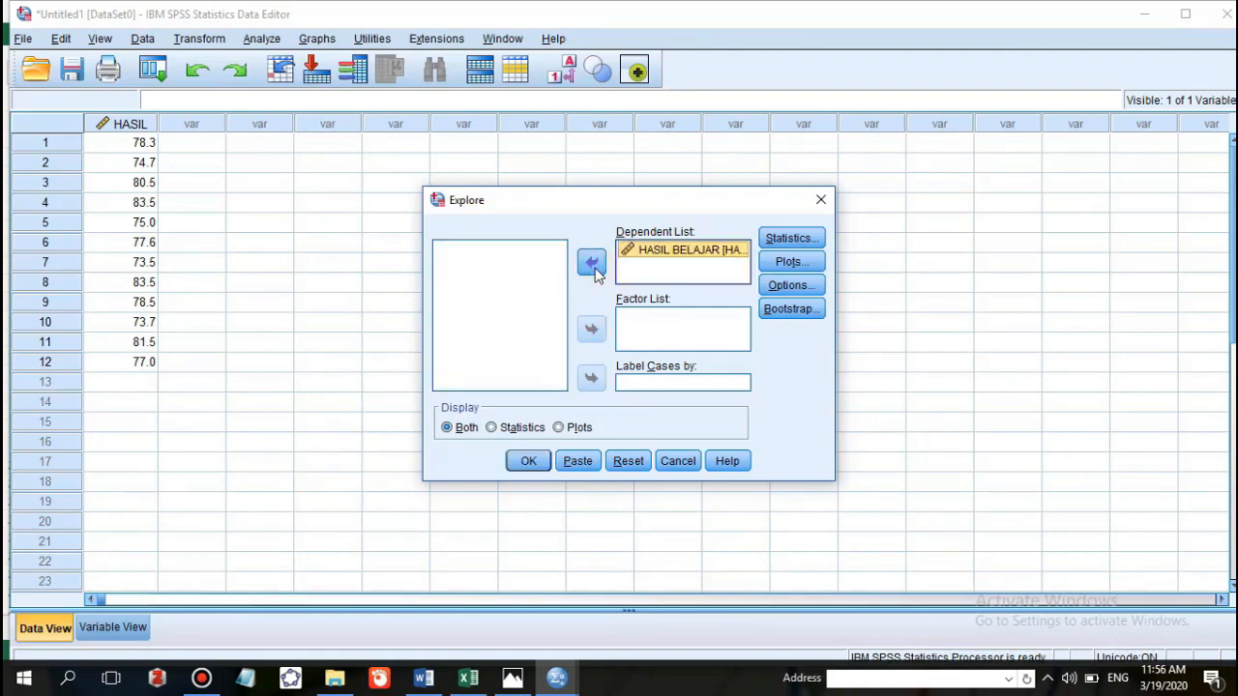
Enable normality plots with tests for the Explore analysis and run it.
left_click(791, 263)
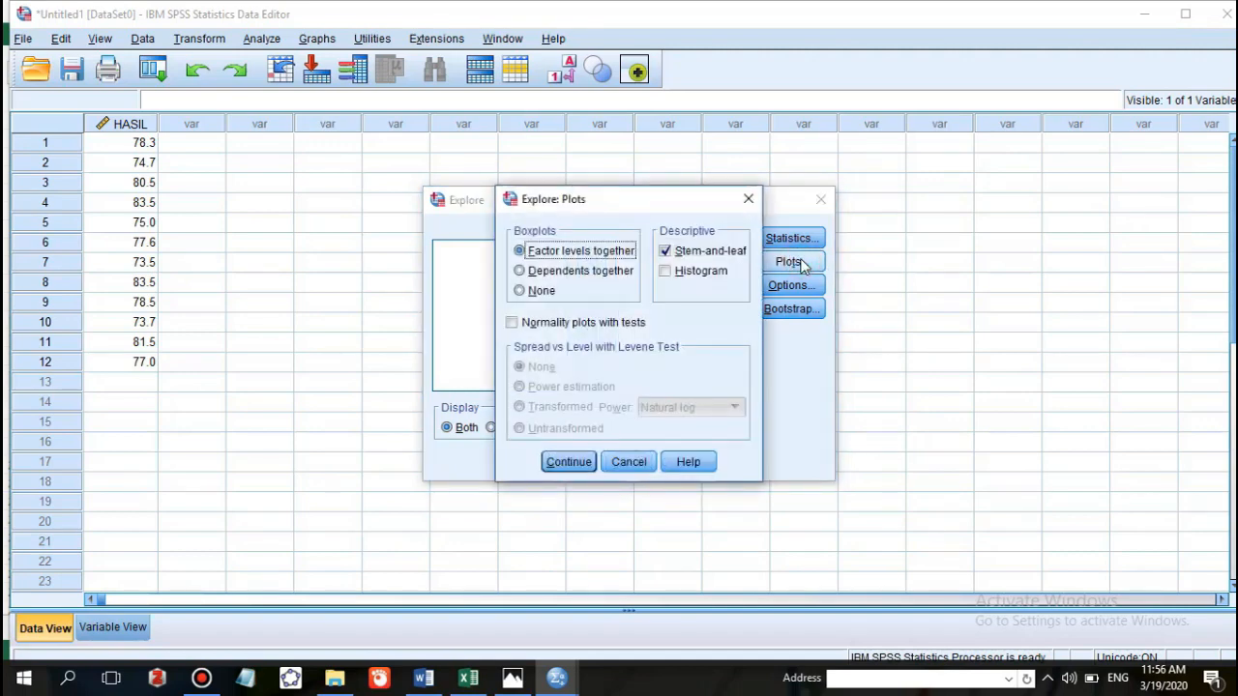
left_click(512, 325)
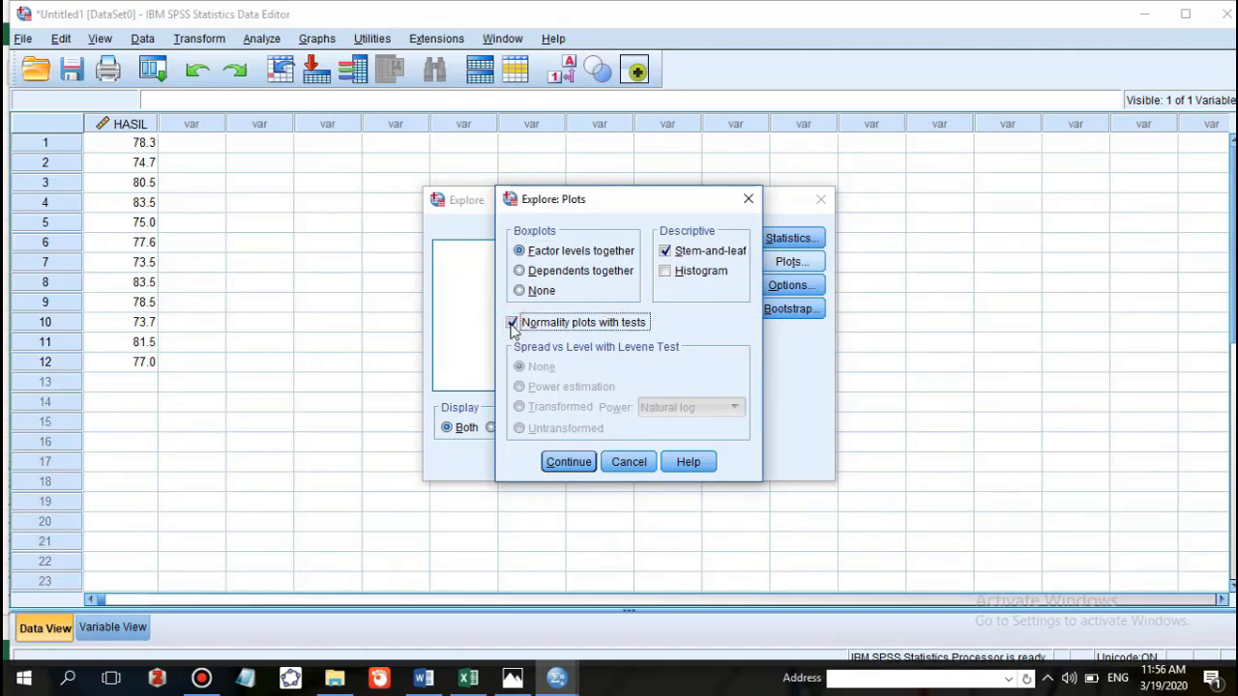
left_click(570, 462)
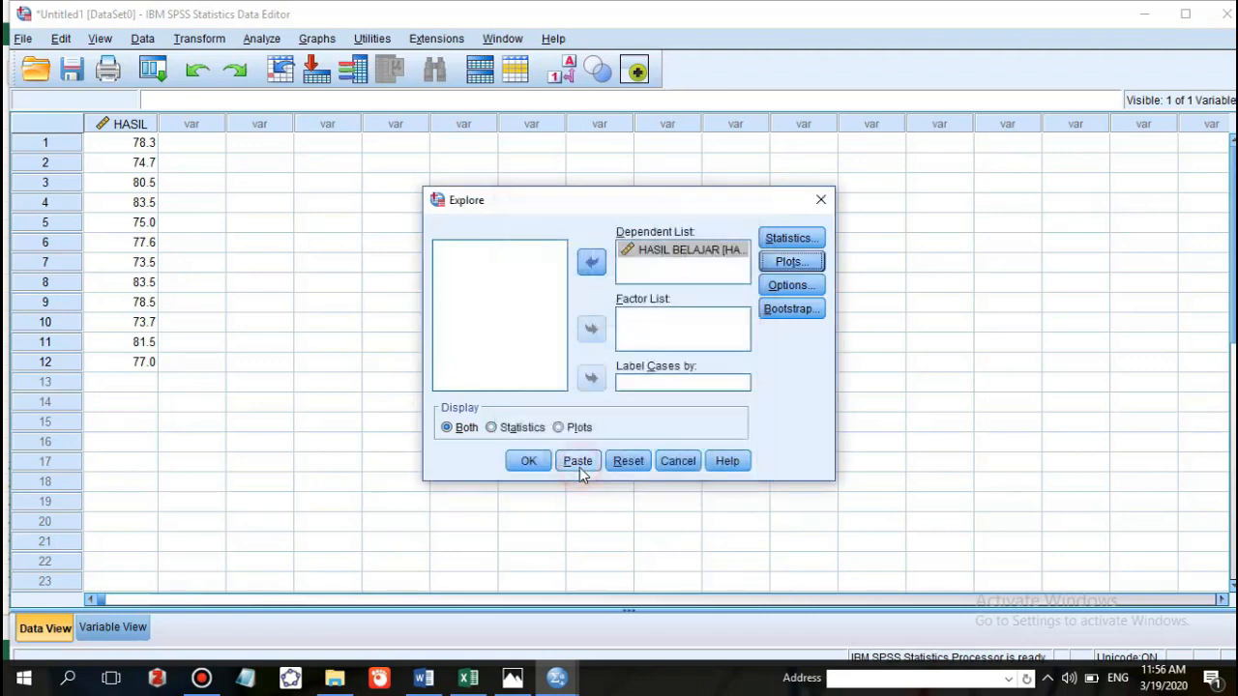
left_click(527, 462)
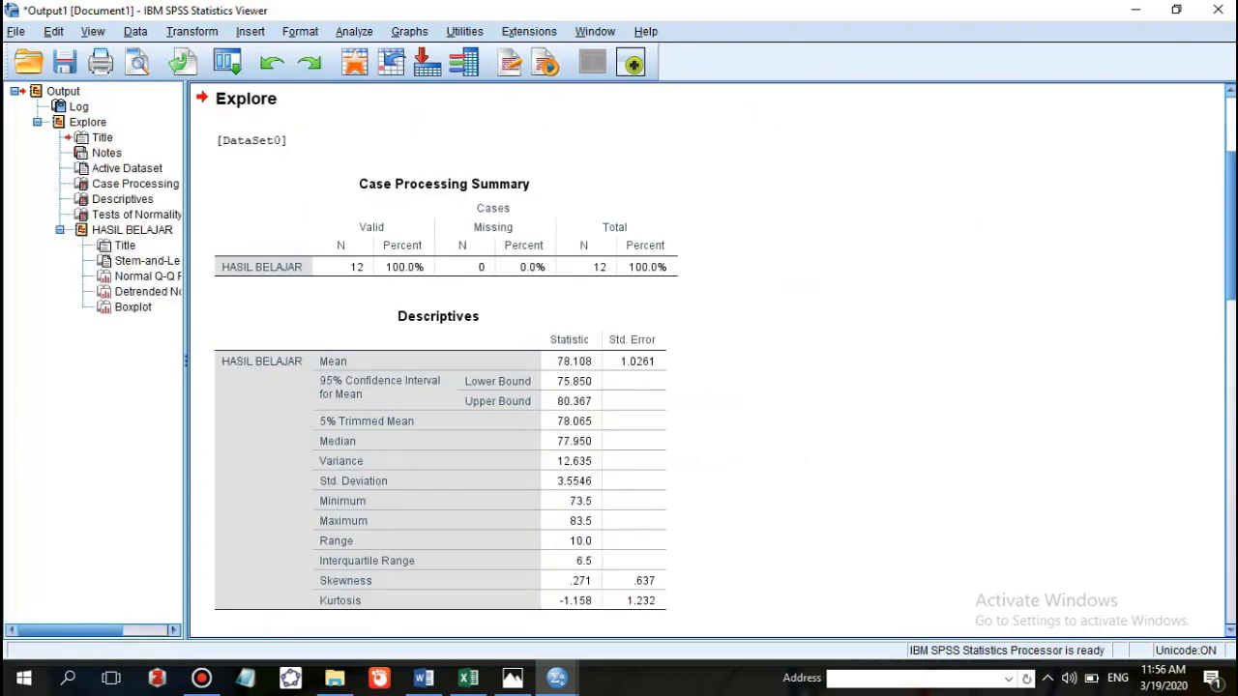
Examine the Tests of Normality table in the Explore output and the normality decision rules in the Word document.
left_click_drag(1233, 197, 1220, 256)
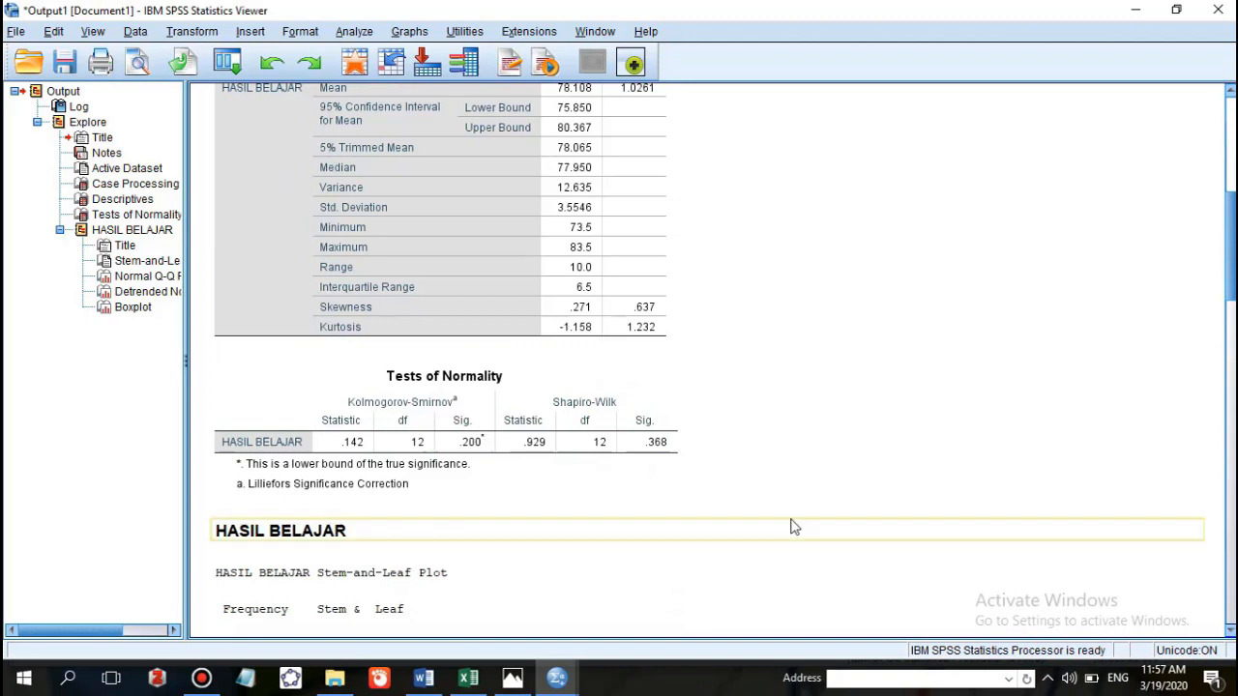
left_click(420, 408)
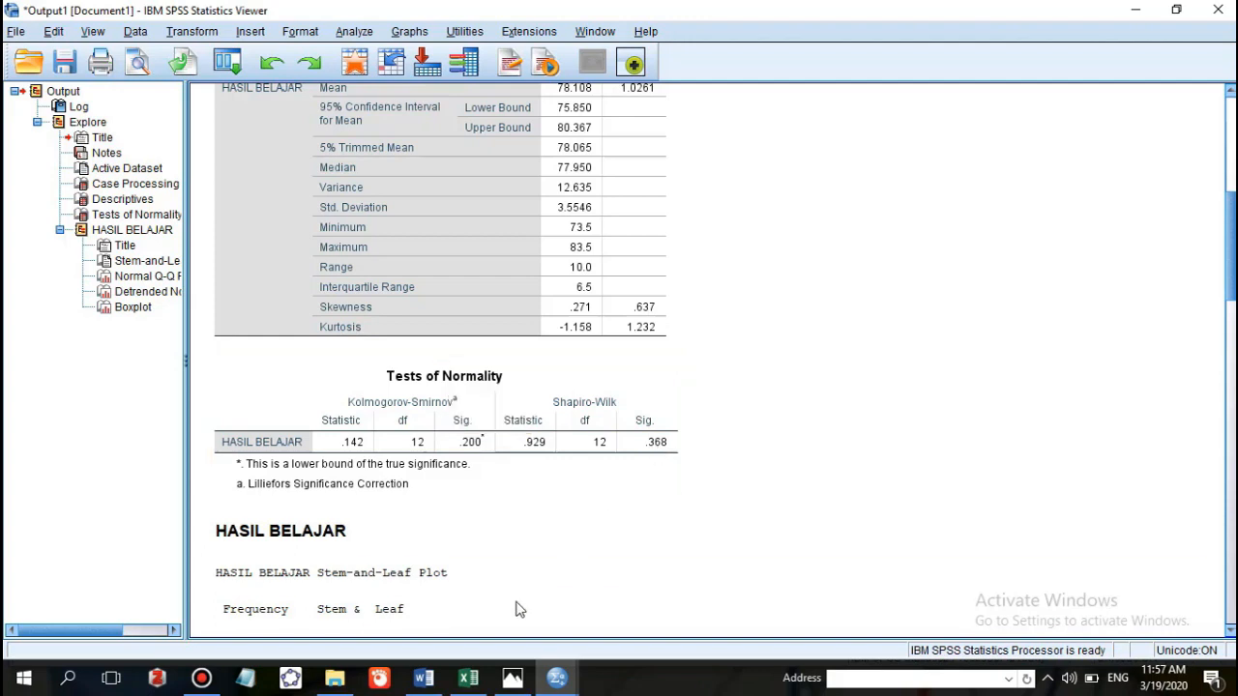
left_click(424, 677)
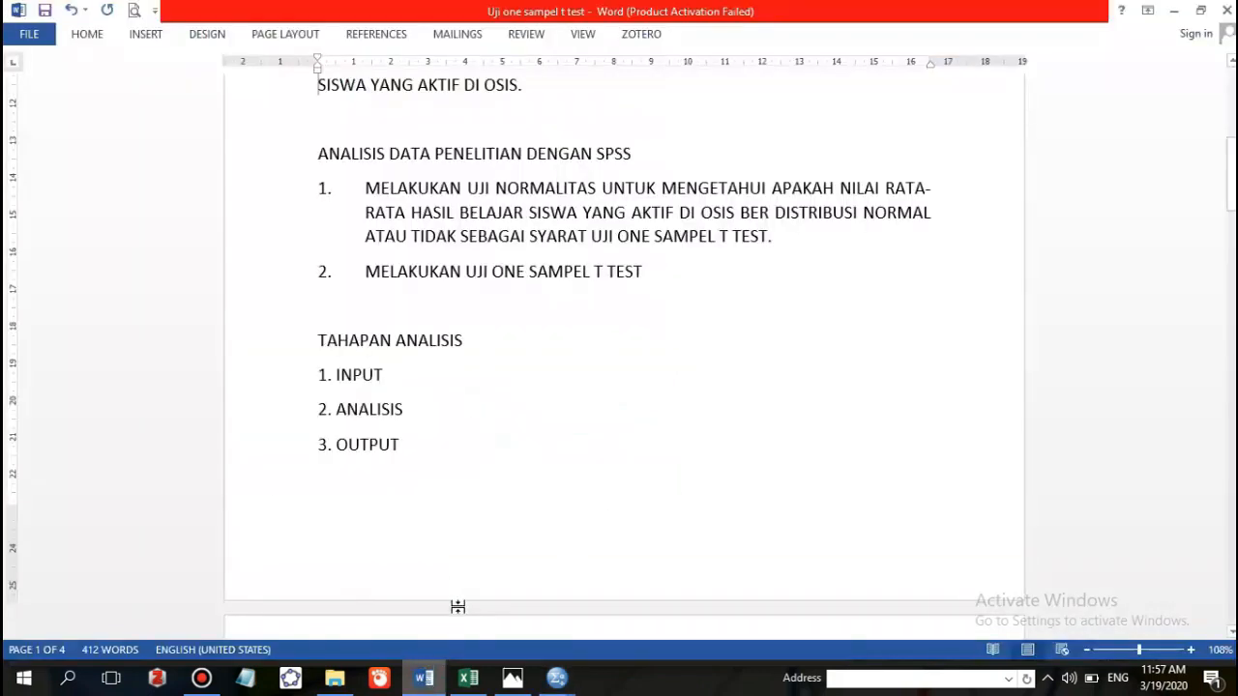
left_click(547, 539)
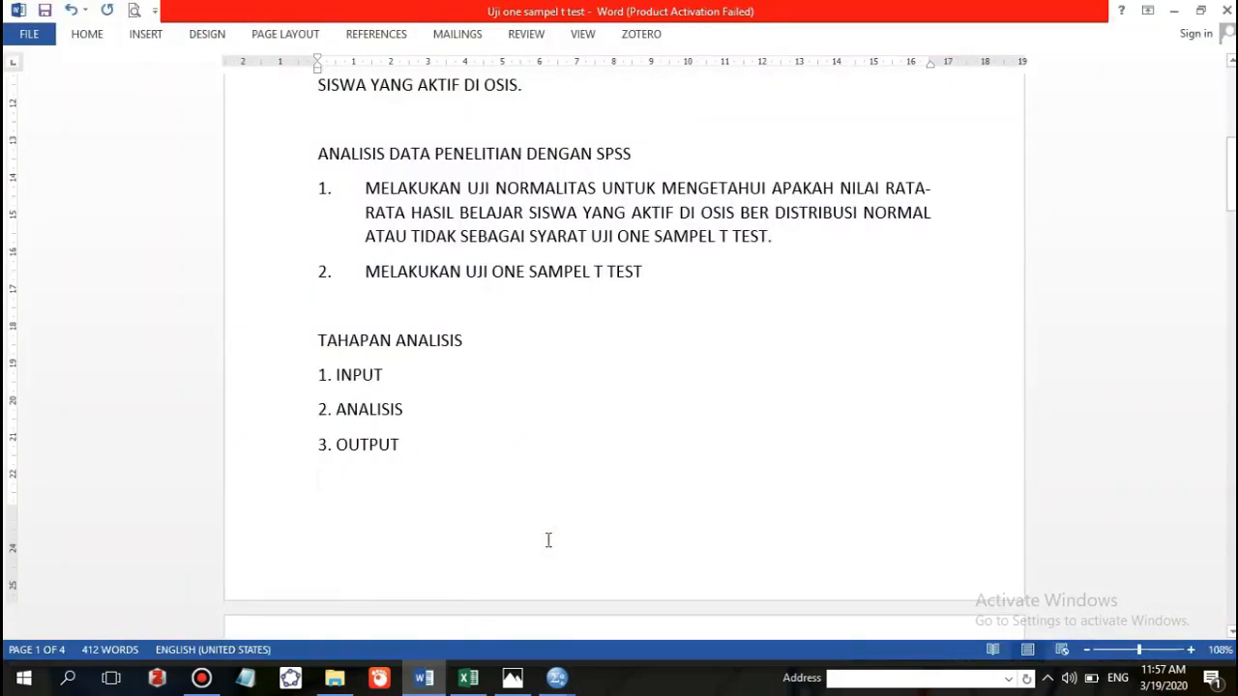
key("Down")
key("Down")
key("Down")
key("Down")
key("Down")
key("Down")
key("Down")
key("Down")
key("Down")
key("Down")
key("Down")
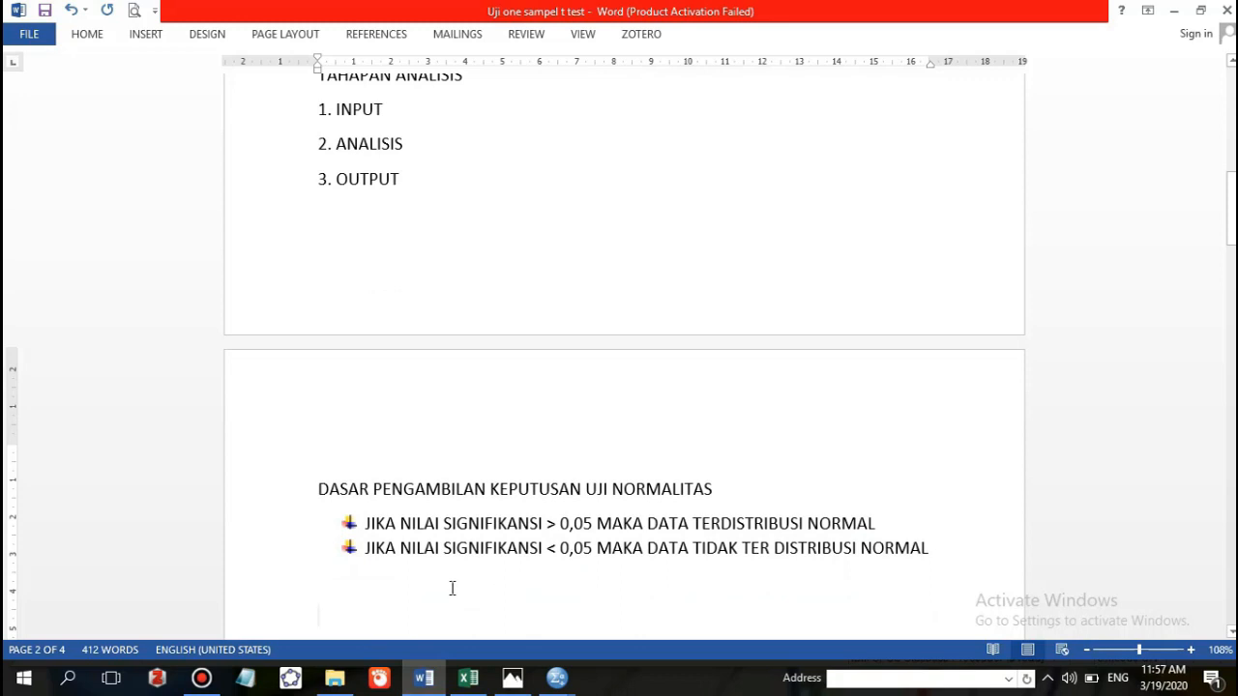
Write "SIG. = 0.368 > 0.05 DATA TERDISTRIBUSI NORMAL" below the normality decision rules and add two line breaks after it.
type("SI")
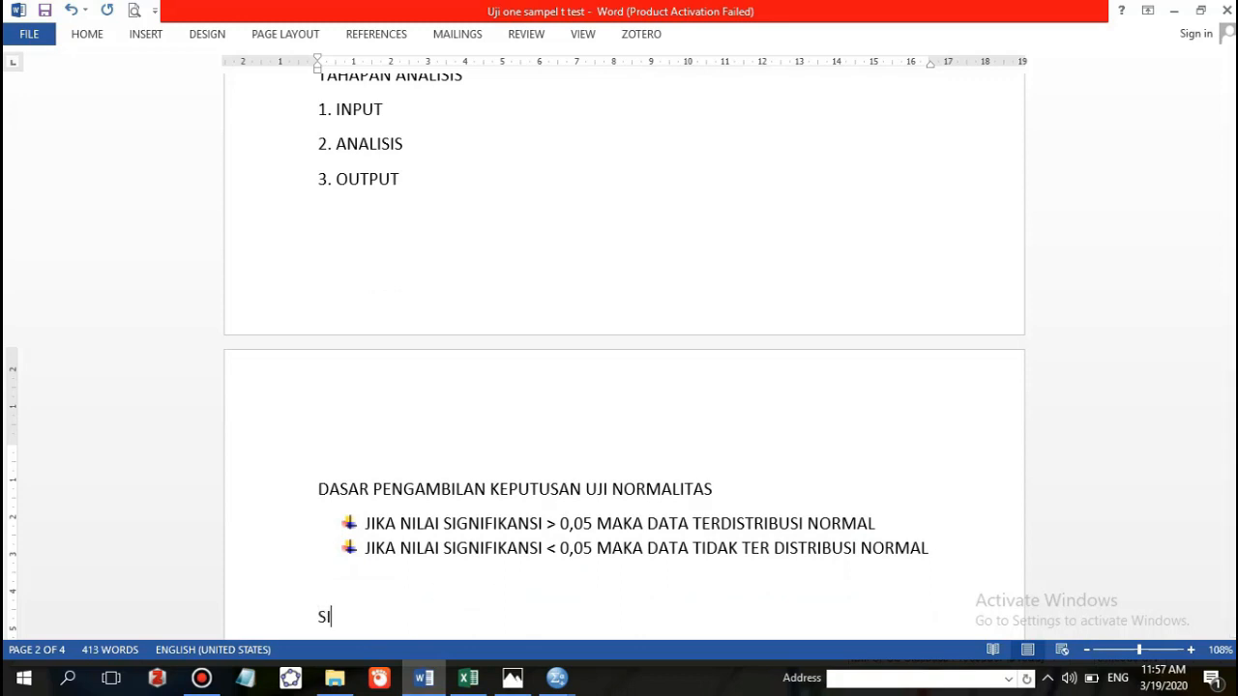
type("G.=")
key("Left")
key("Right")
type("0.368")
type("> 0.05")
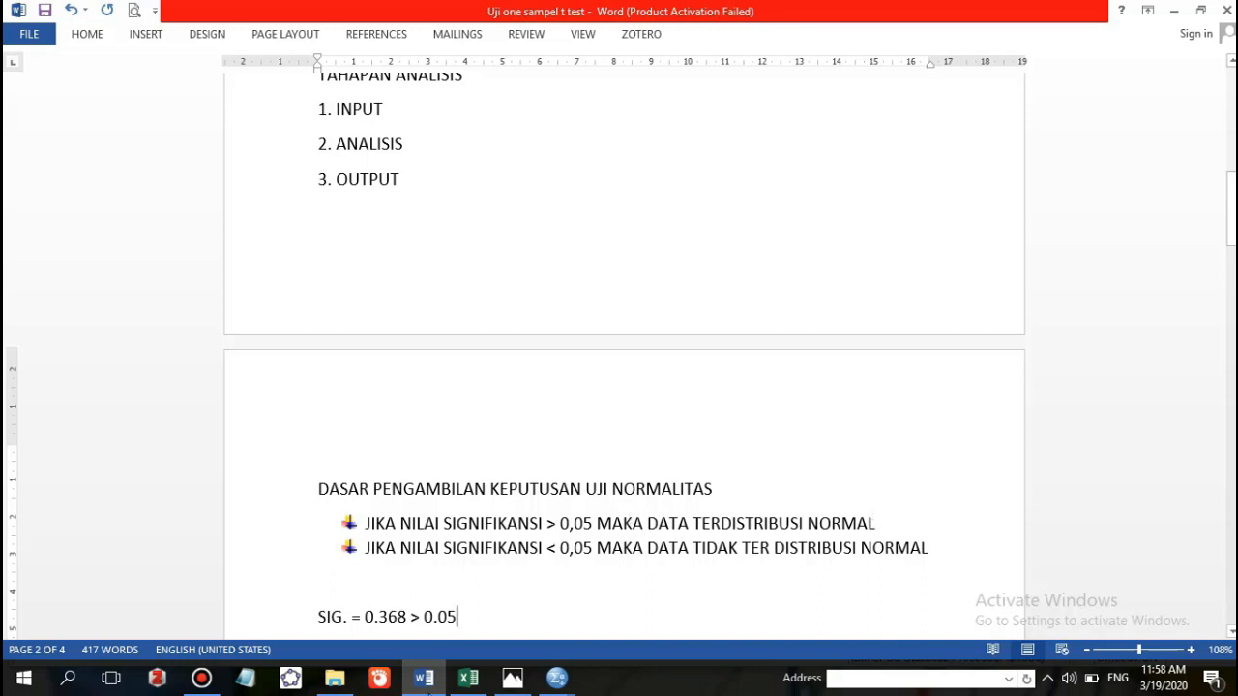
type("DA")
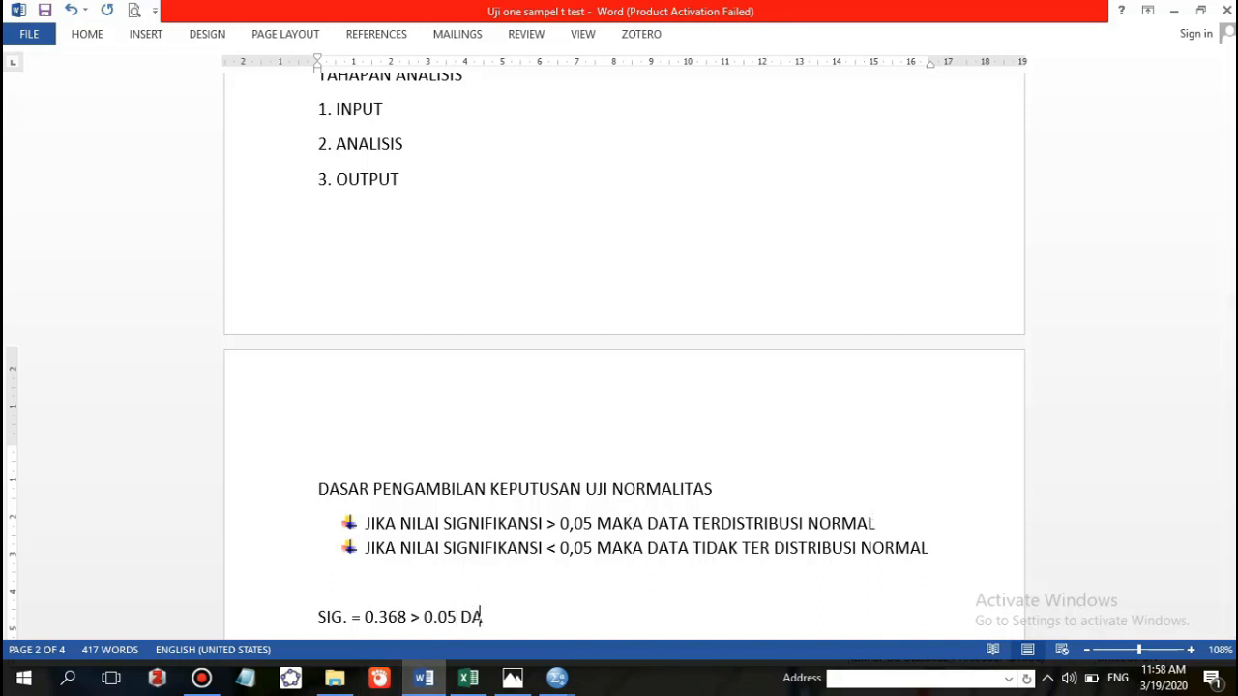
type("TA TERDISTR")
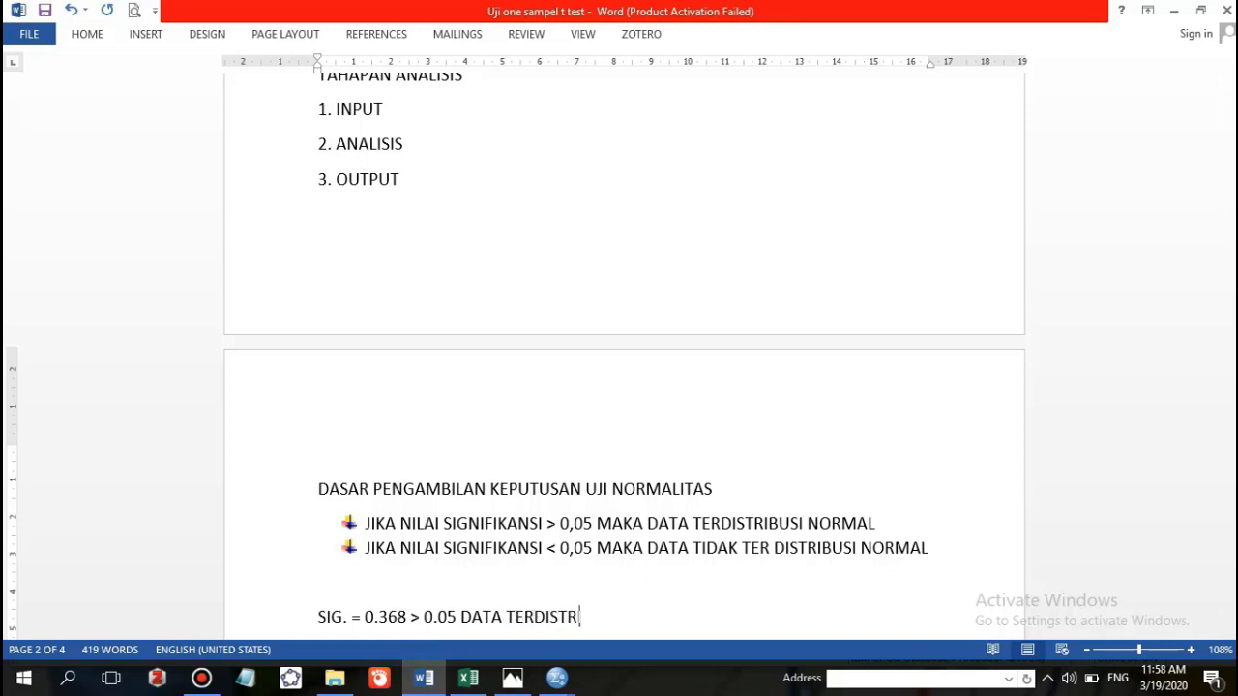
type("IBUSI NORMAL")
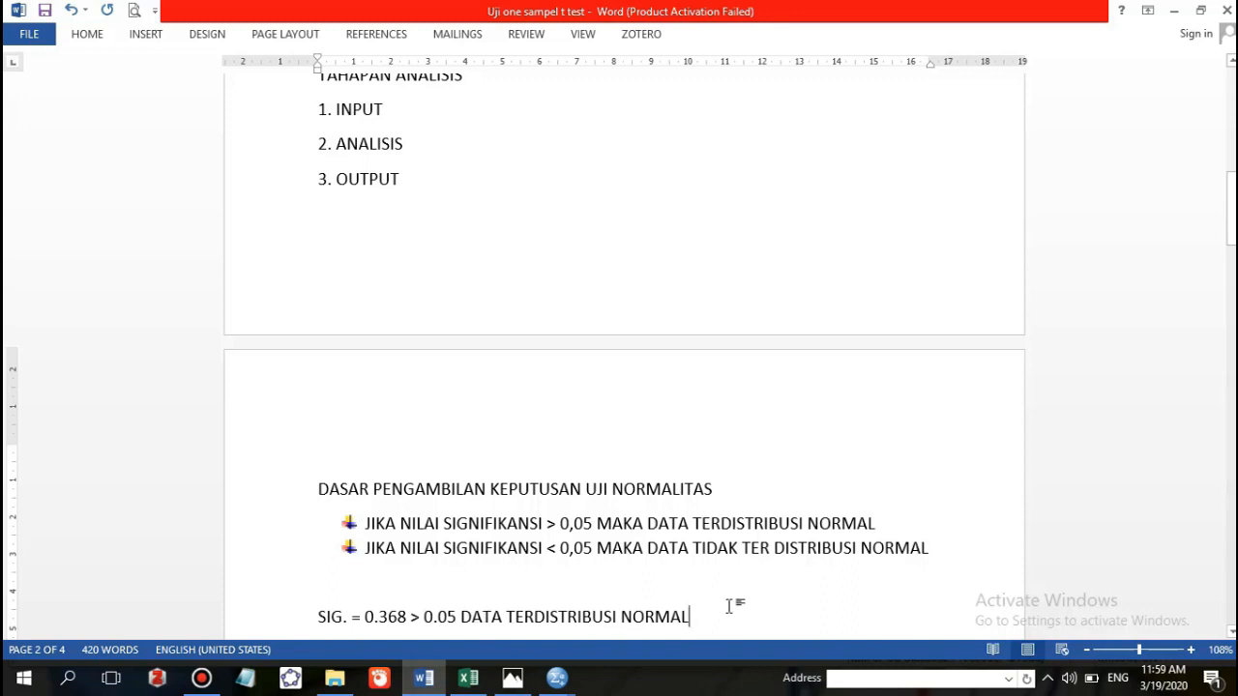
key("Return")
key("Return")
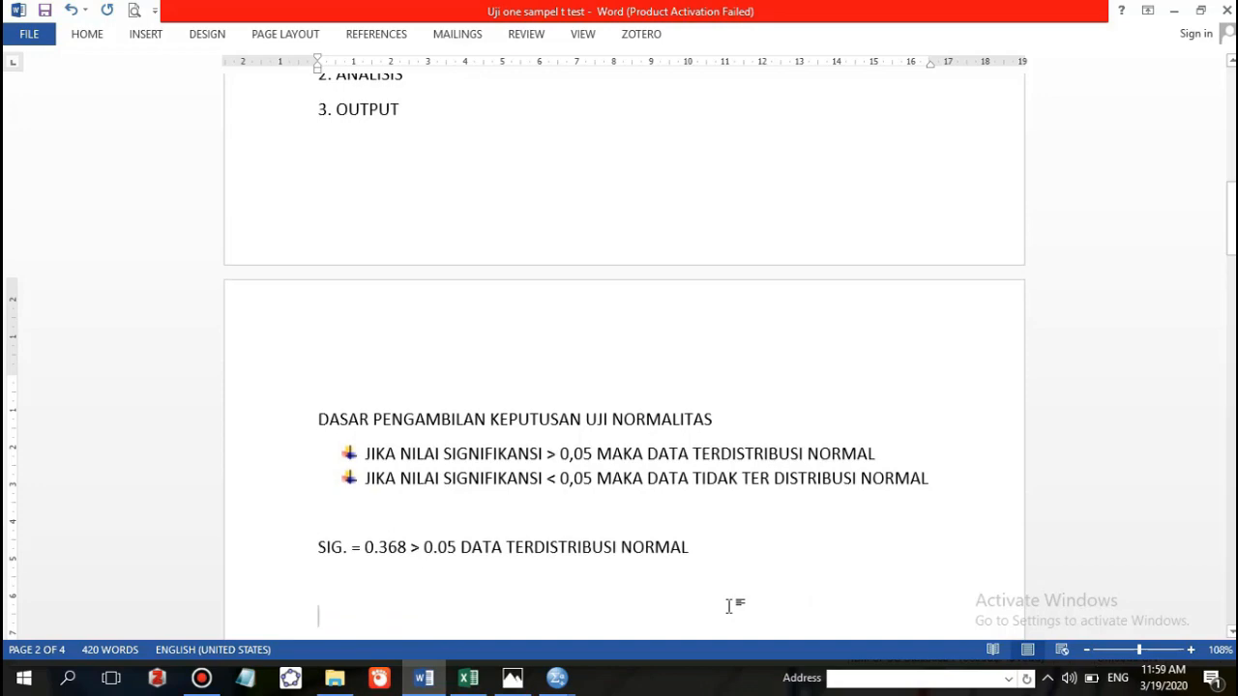
Review the research hypotheses and the three decision methods for the one-sample t test in the document.
key("Down")
key("Down")
key("Down")
key("Down")
key("Down")
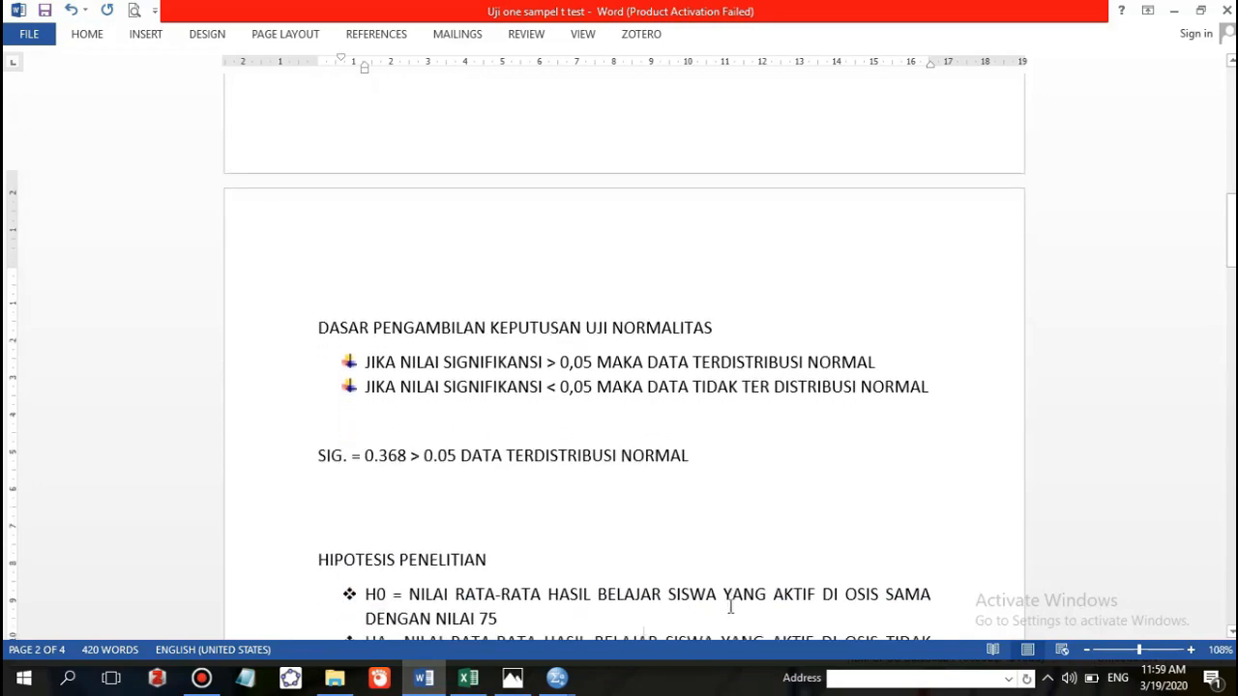
key("Down")
key("Down")
key("Down")
key("Down")
key("Down")
key("Down")
key("Down")
key("Down")
key("Down")
key("Down")
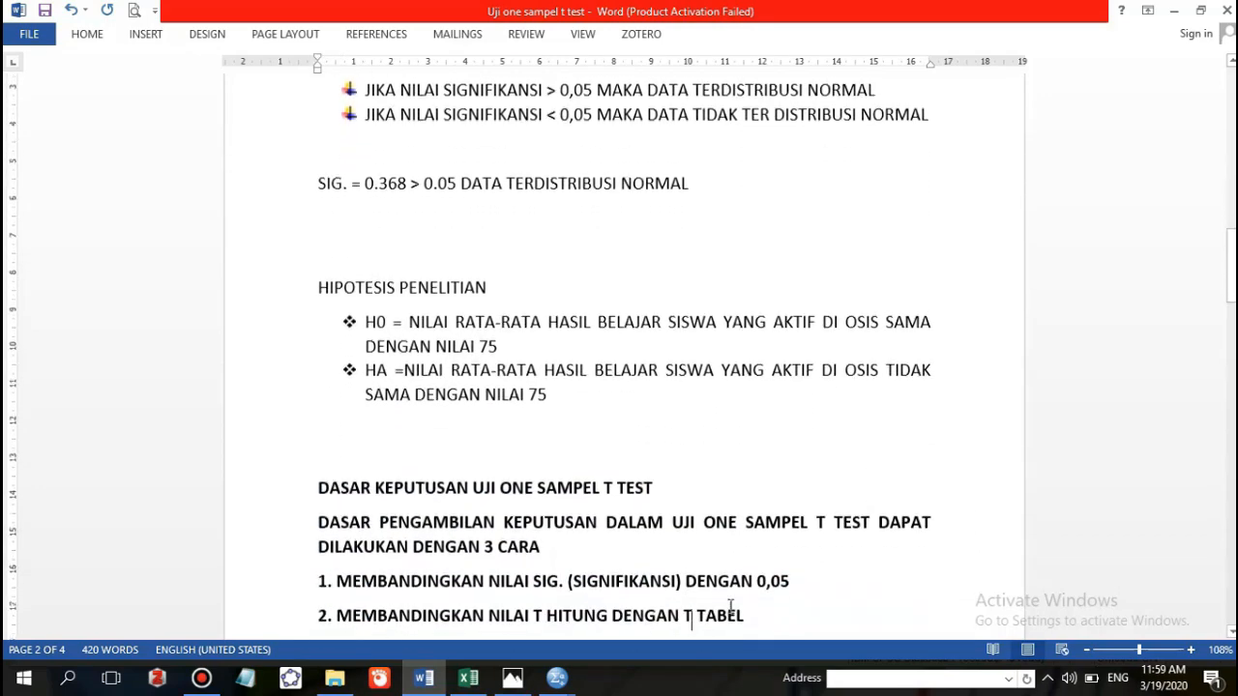
key("Return")
key("Return")
key("Return")
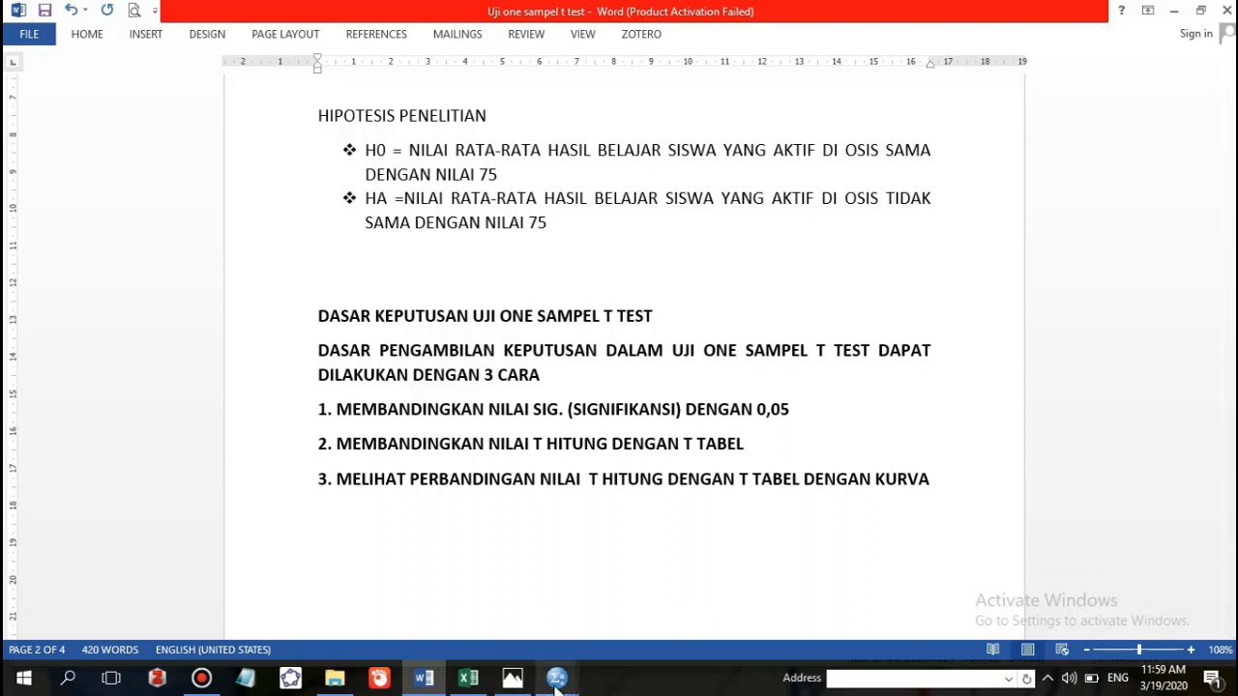
Switch to the SPSS data editor and run a One-Sample T Test on HASIL BELAJAR with test value 75.
mouse_move(556, 681)
left_click(478, 625)
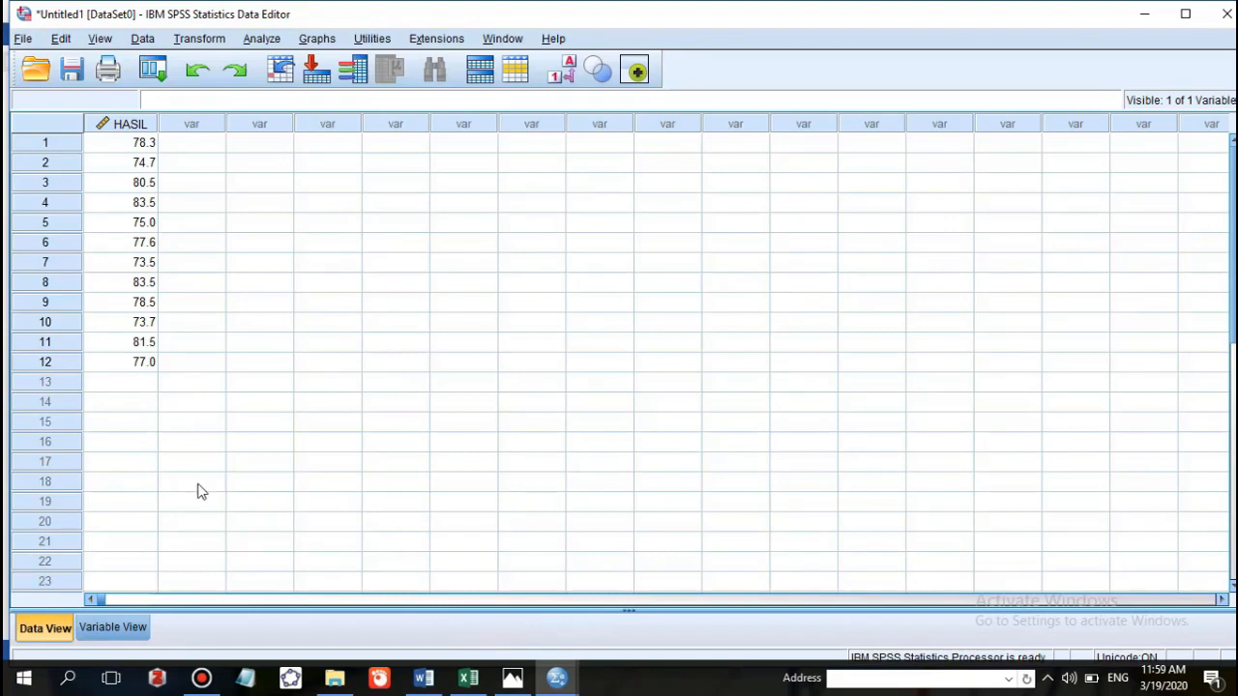
left_click(269, 39)
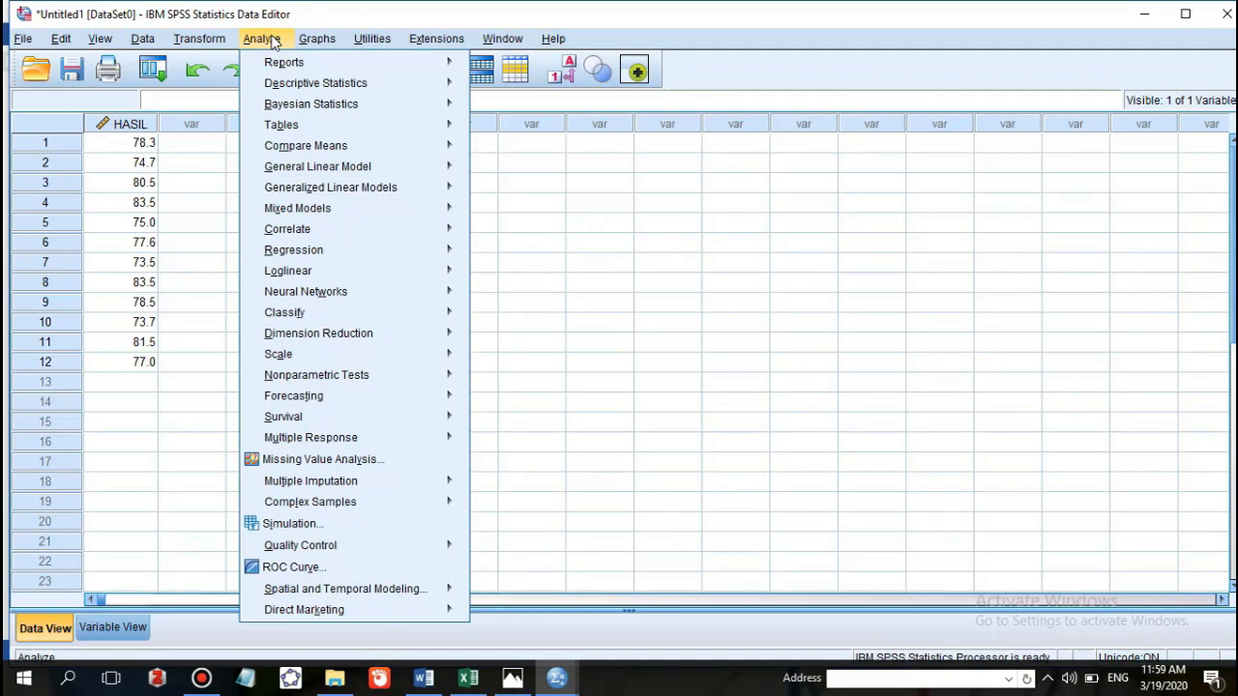
mouse_move(292, 149)
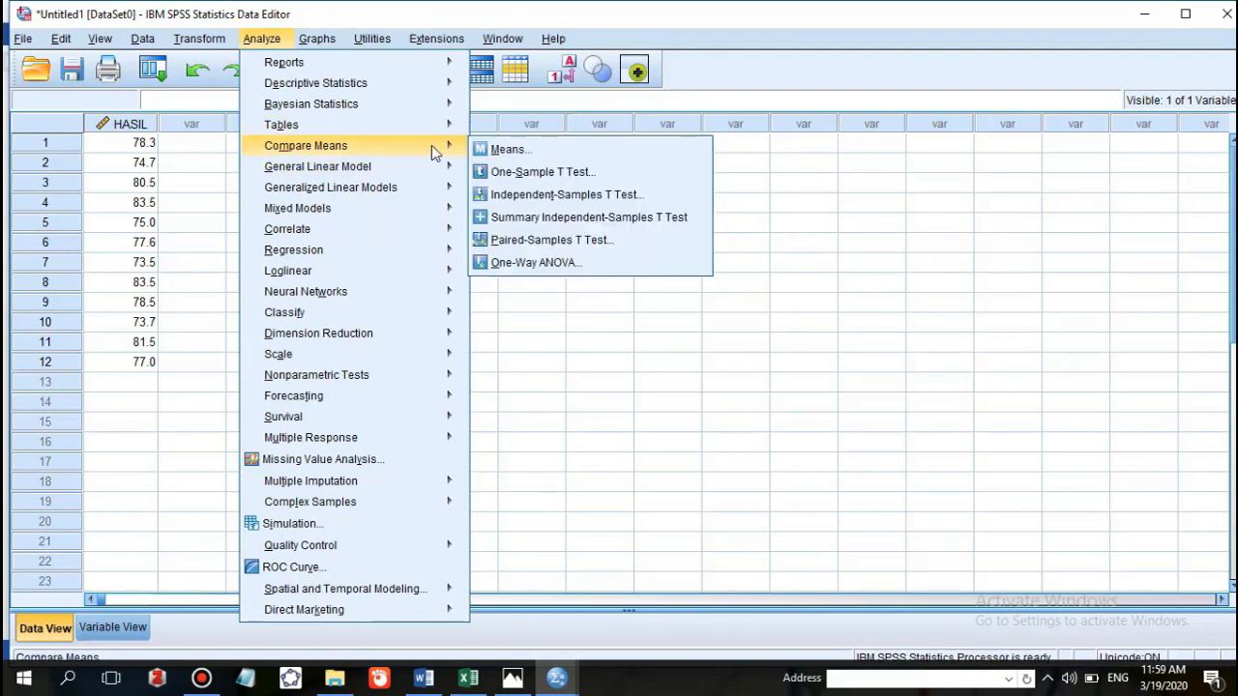
left_click(505, 174)
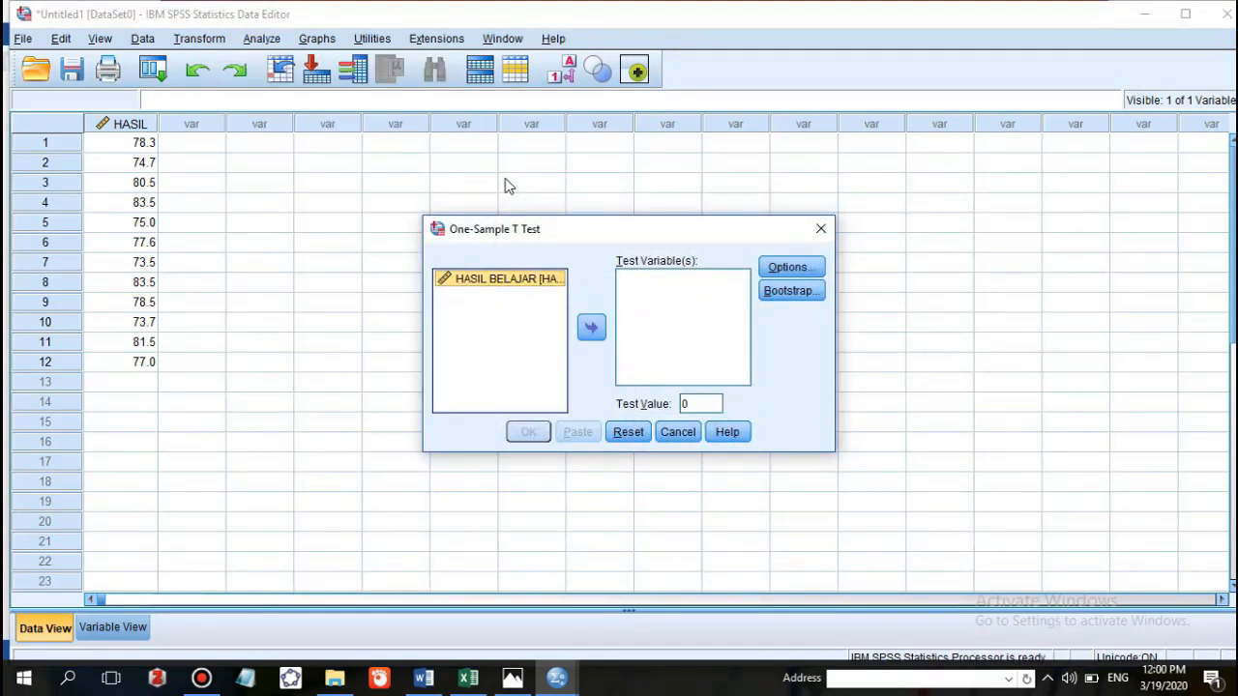
left_click(592, 329)
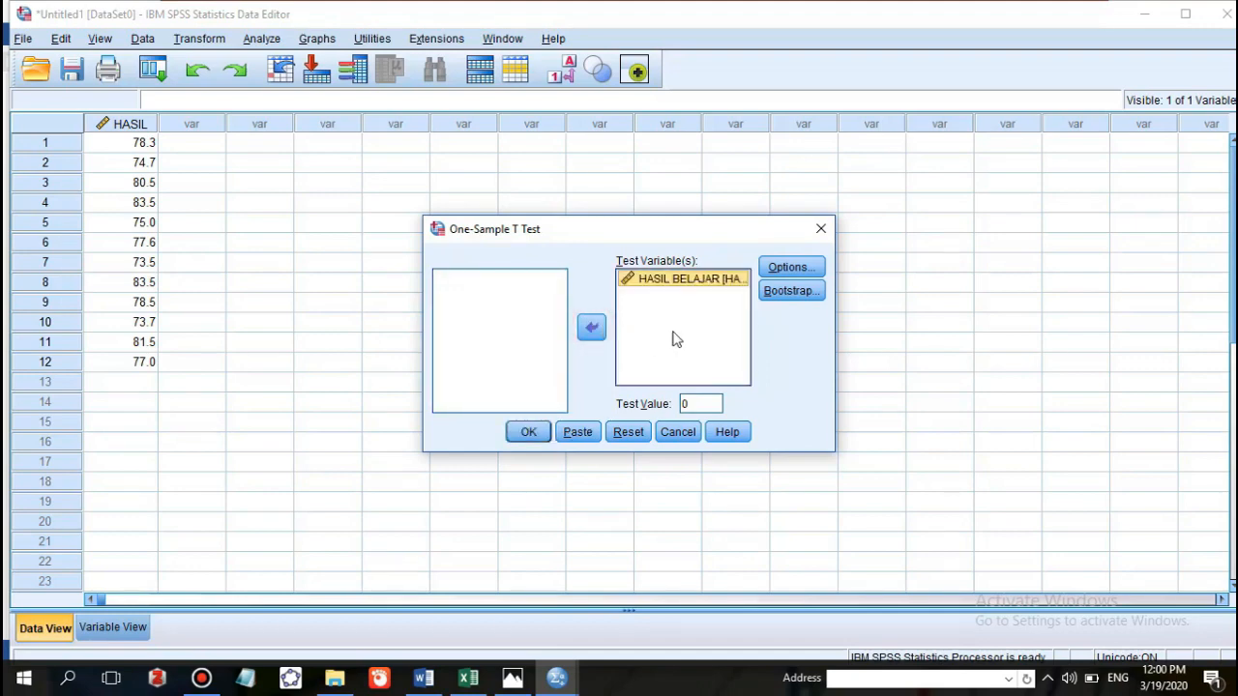
double_click(699, 403)
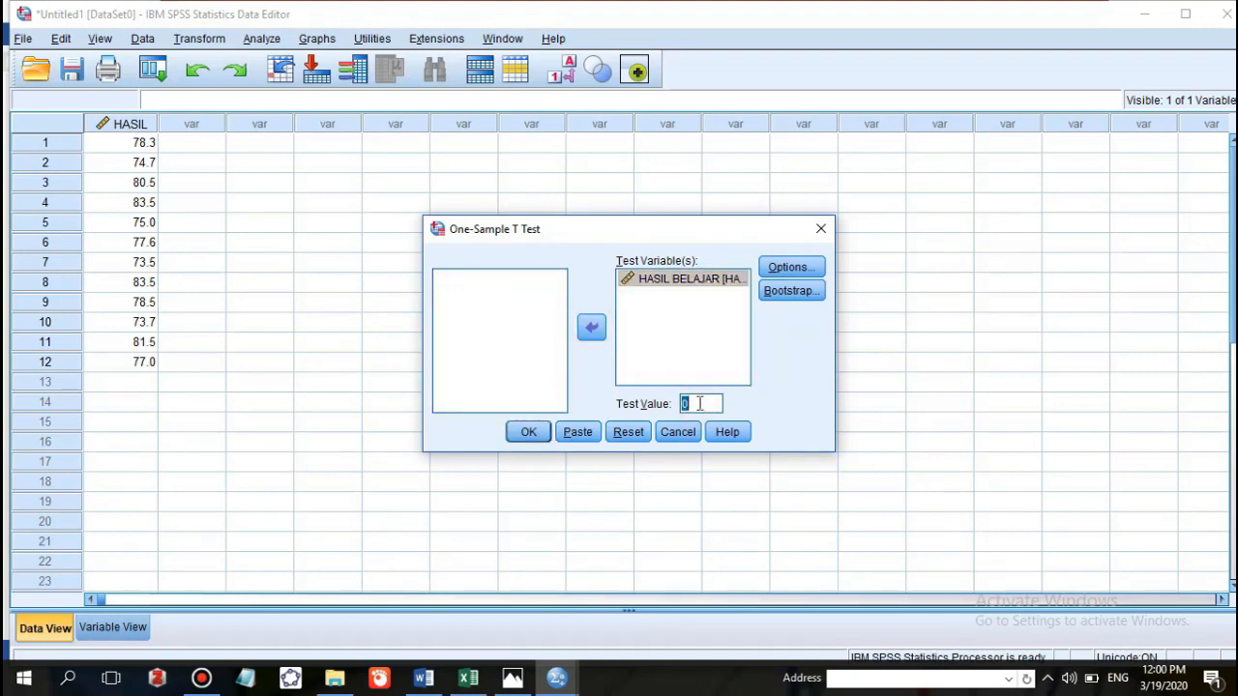
key("BackSpace")
type("75")
left_click(529, 432)
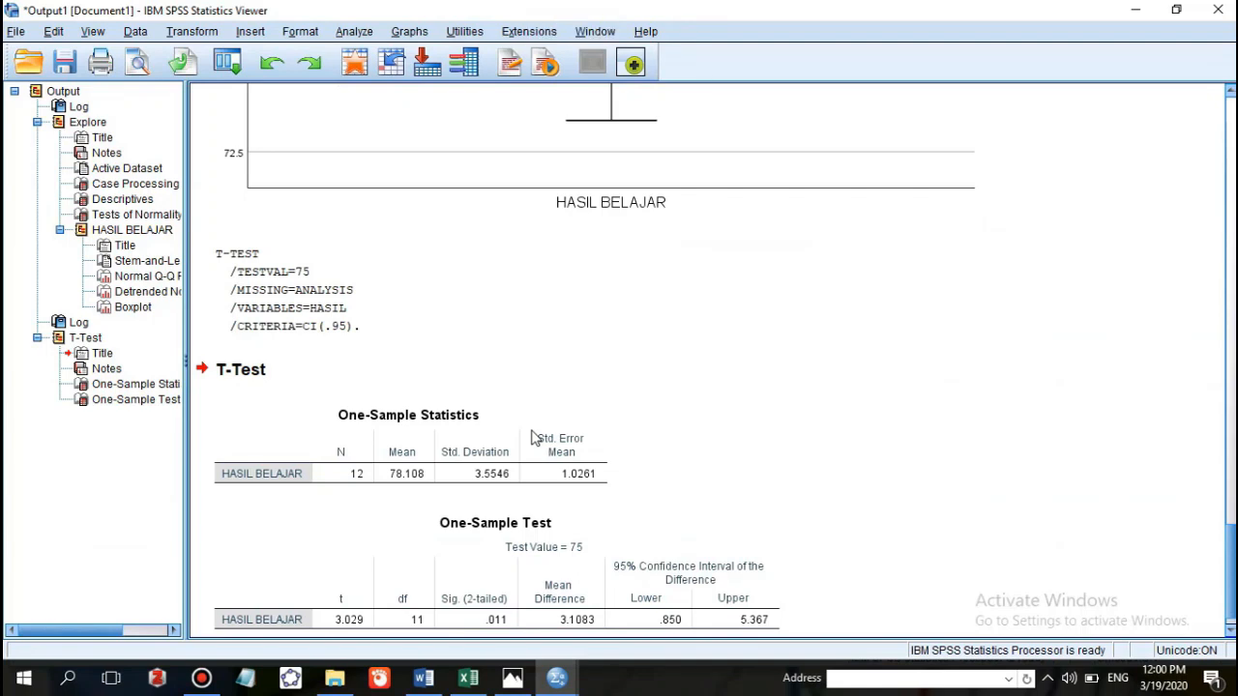
Compare the Sig. (2-tailed) decision rule in the Word document with the One-Sample Test table in the SPSS output.
left_click(542, 438)
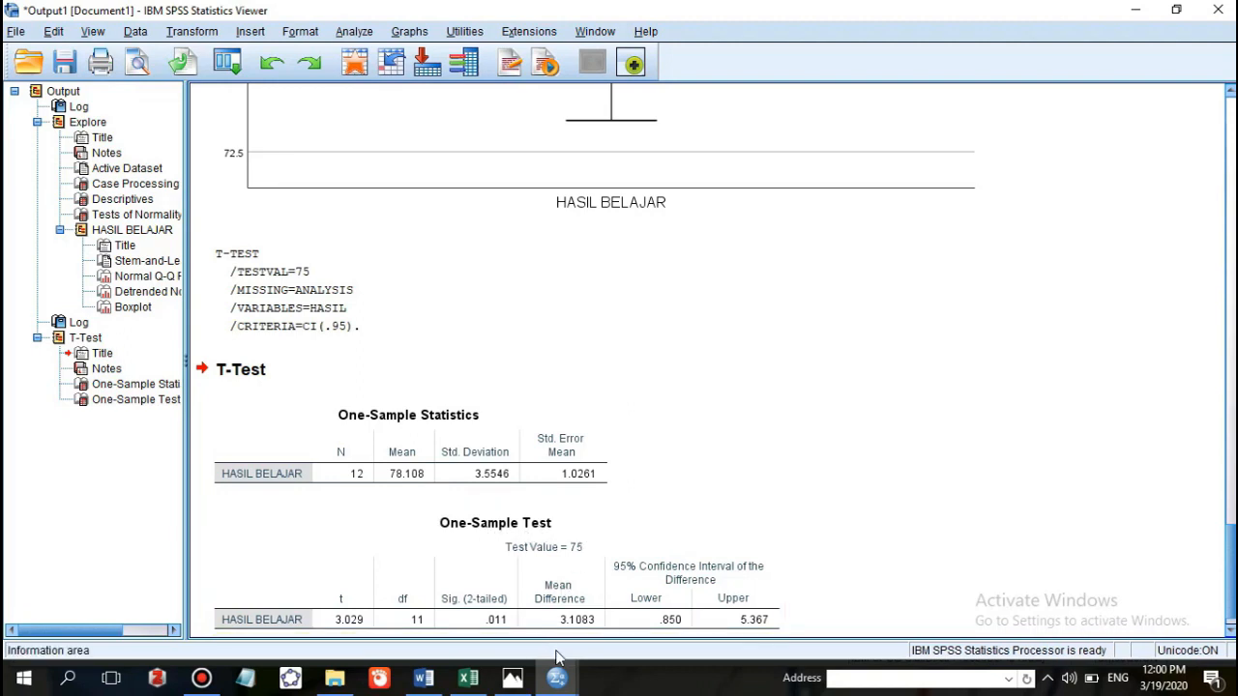
left_click(423, 678)
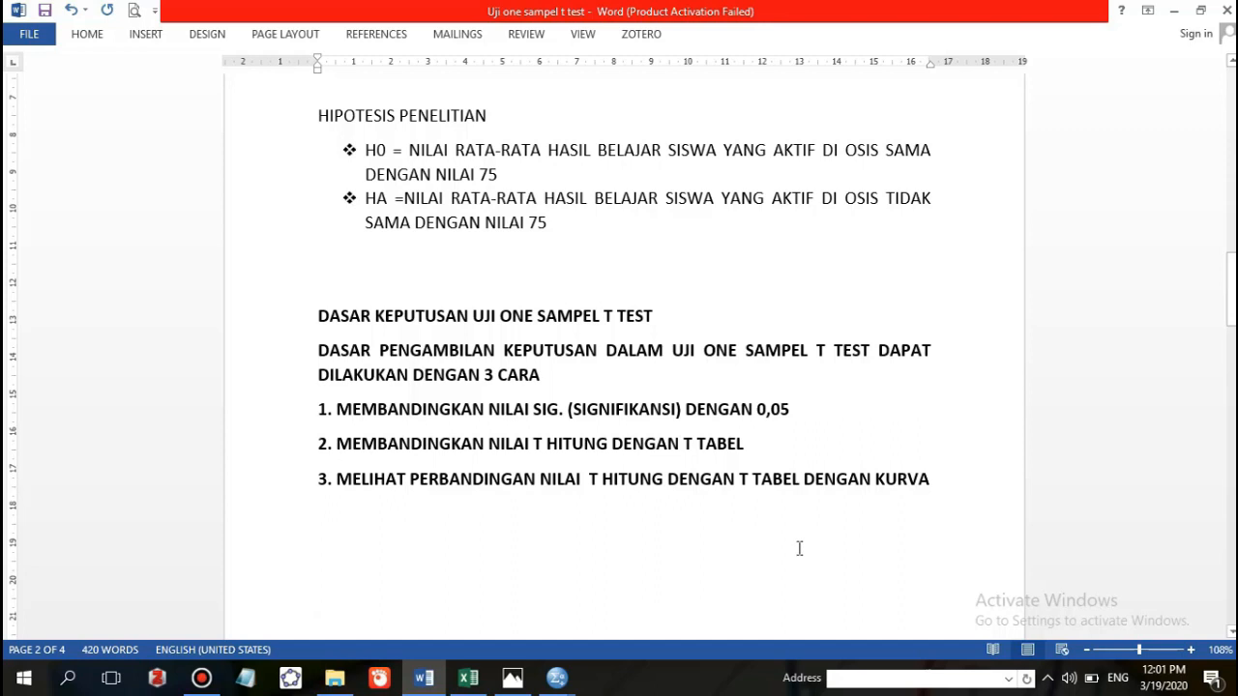
key("Down")
key("Down")
key("Down")
key("Down")
key("Down")
key("Down")
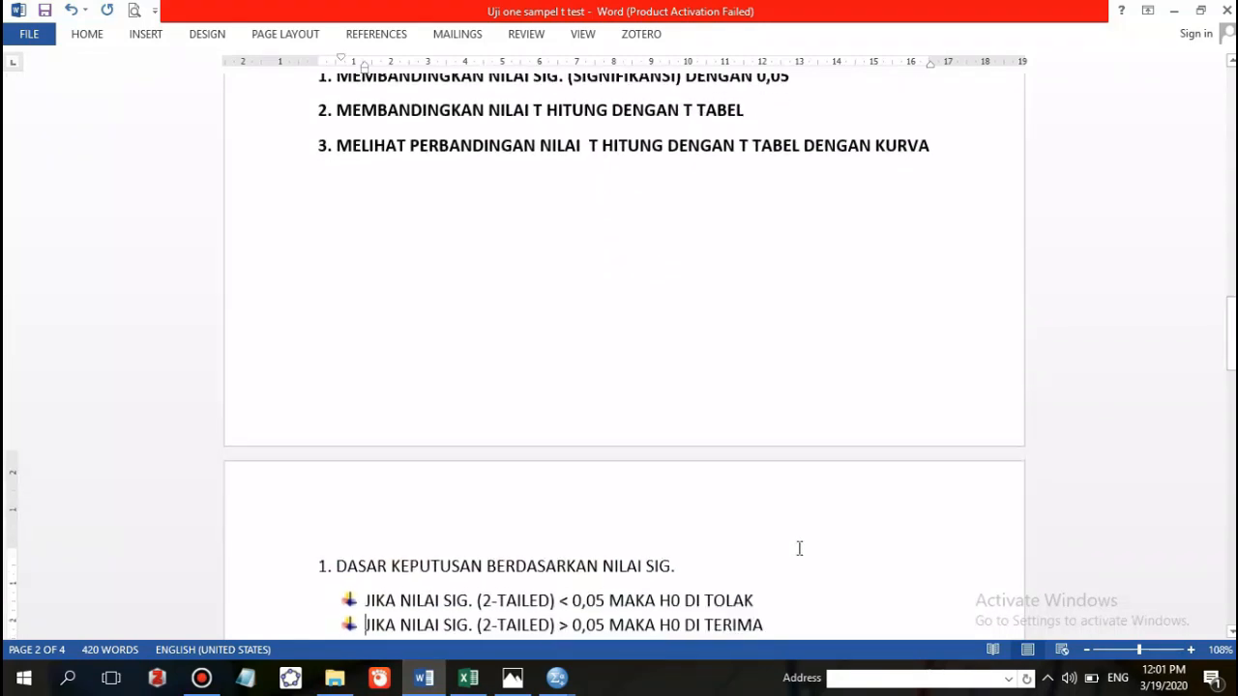
key("Down")
key("Down")
key("Down")
key("Down")
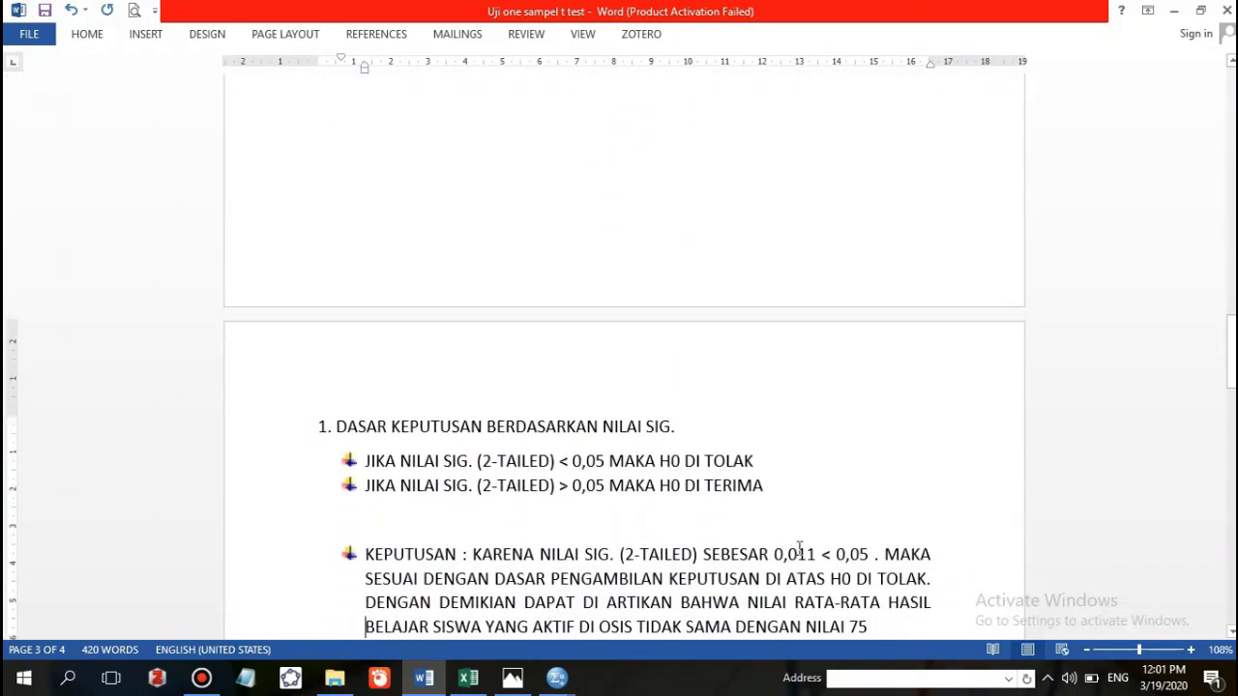
key("Down")
key("Down")
key("Down")
key("Down")
key("Down")
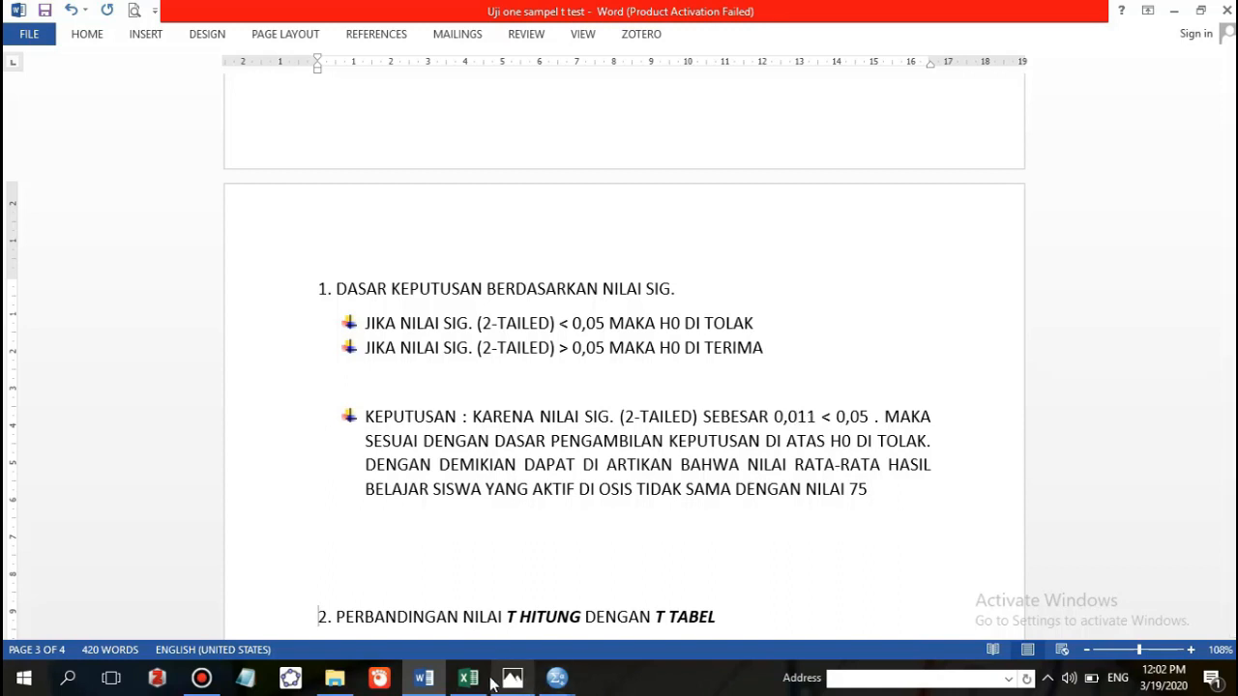
mouse_move(558, 682)
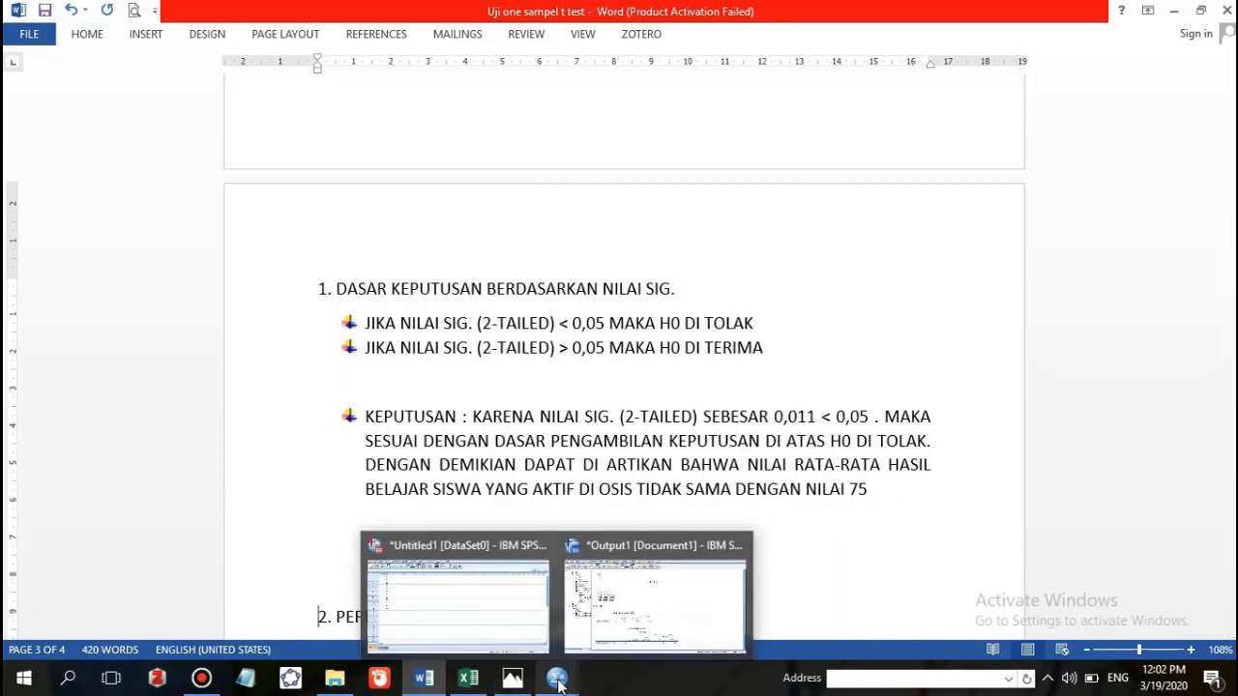
left_click(610, 630)
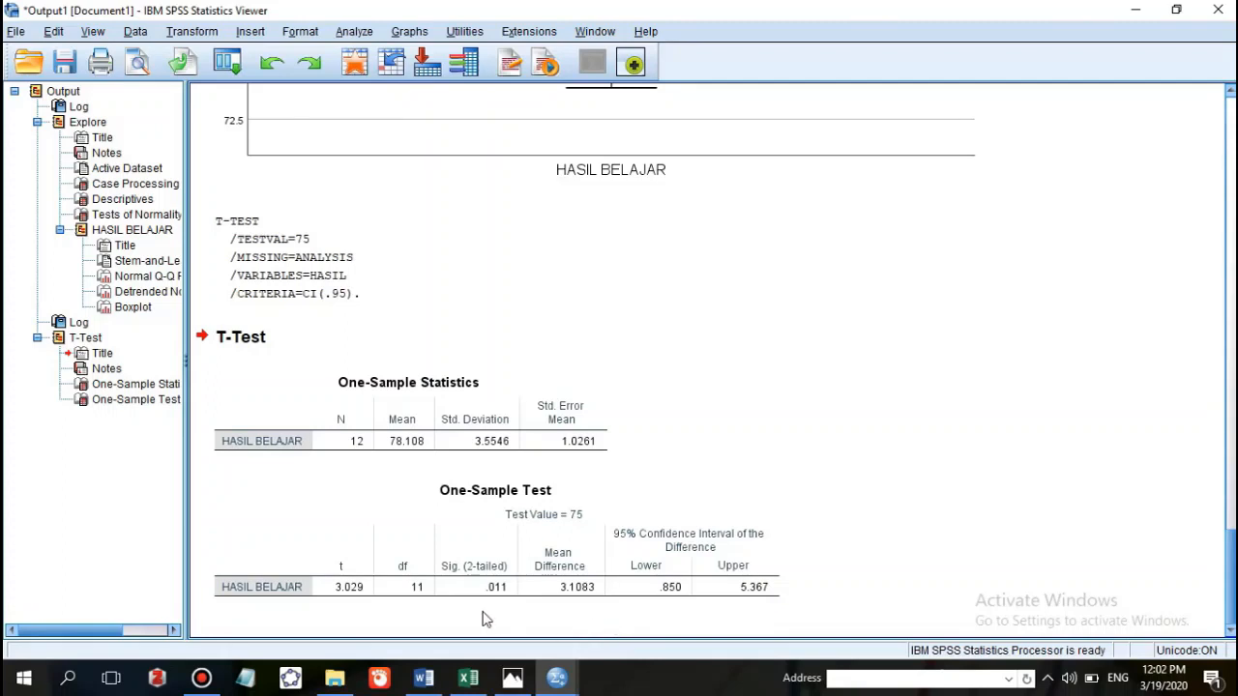
left_click(496, 594)
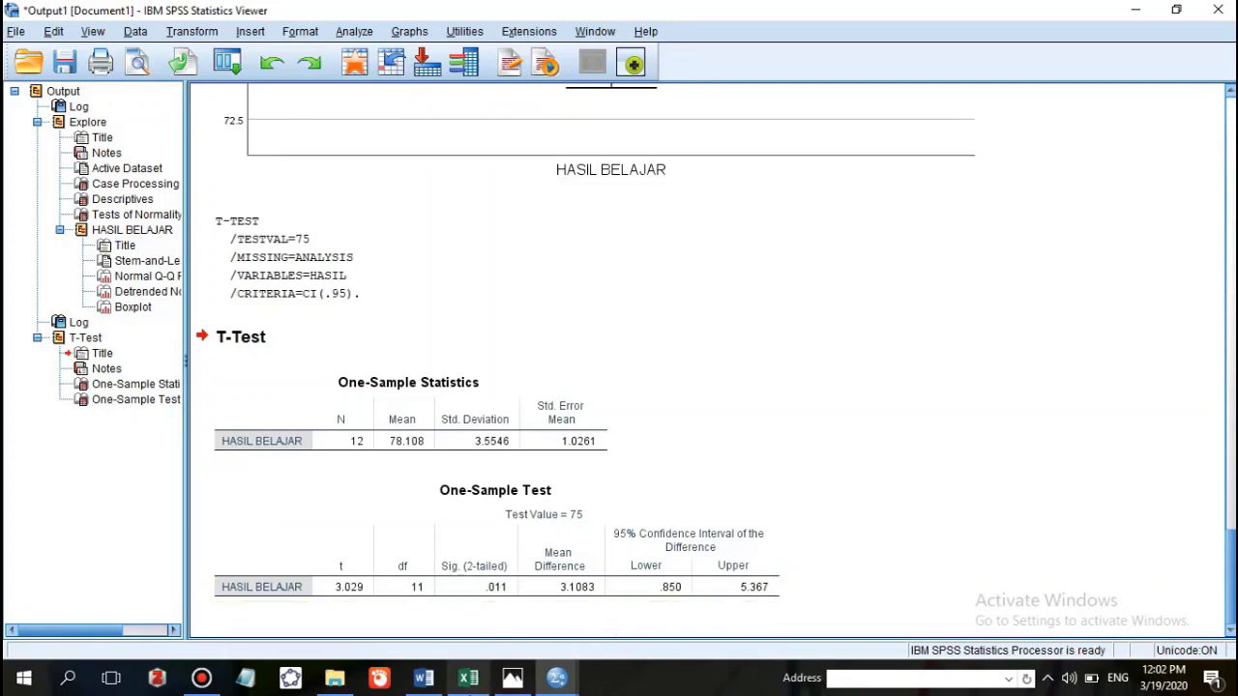
Review the T HITUNG versus T TABEL section in the Word document and check t and df in the SPSS One-Sample Test table.
left_click(420, 681)
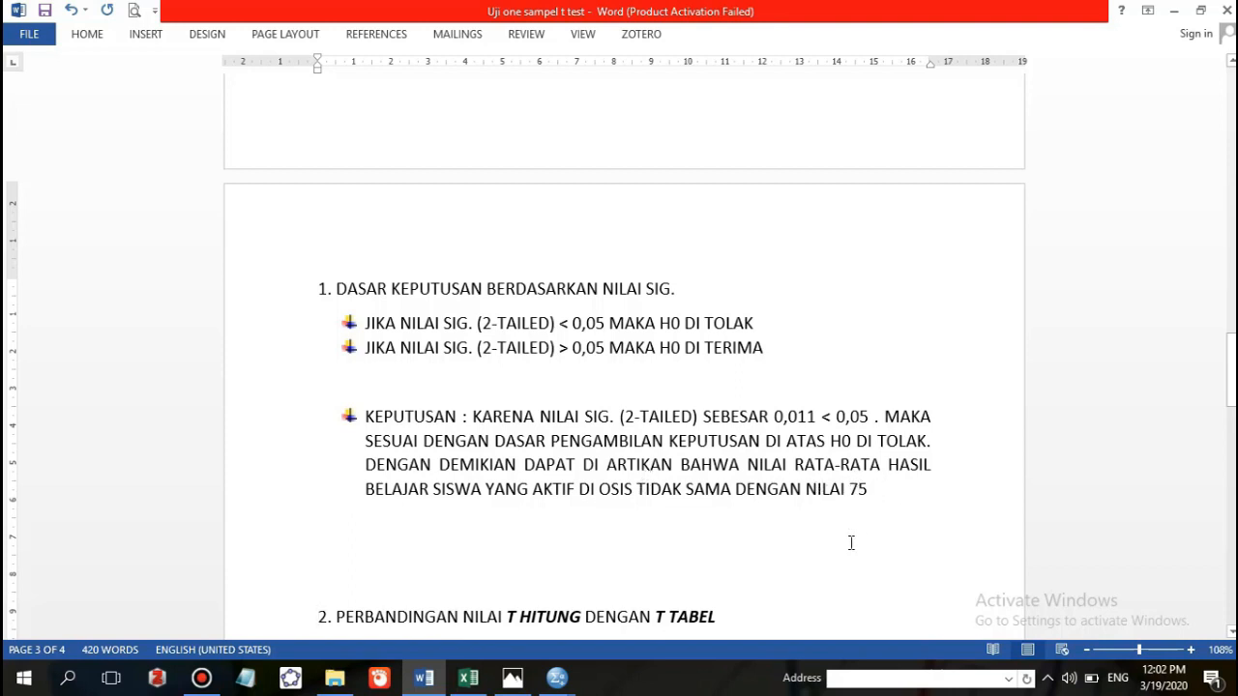
key("Down")
key("Down")
key("Down")
key("Down")
key("Down")
key("Down")
key("Down")
key("Down")
key("Down")
key("Down")
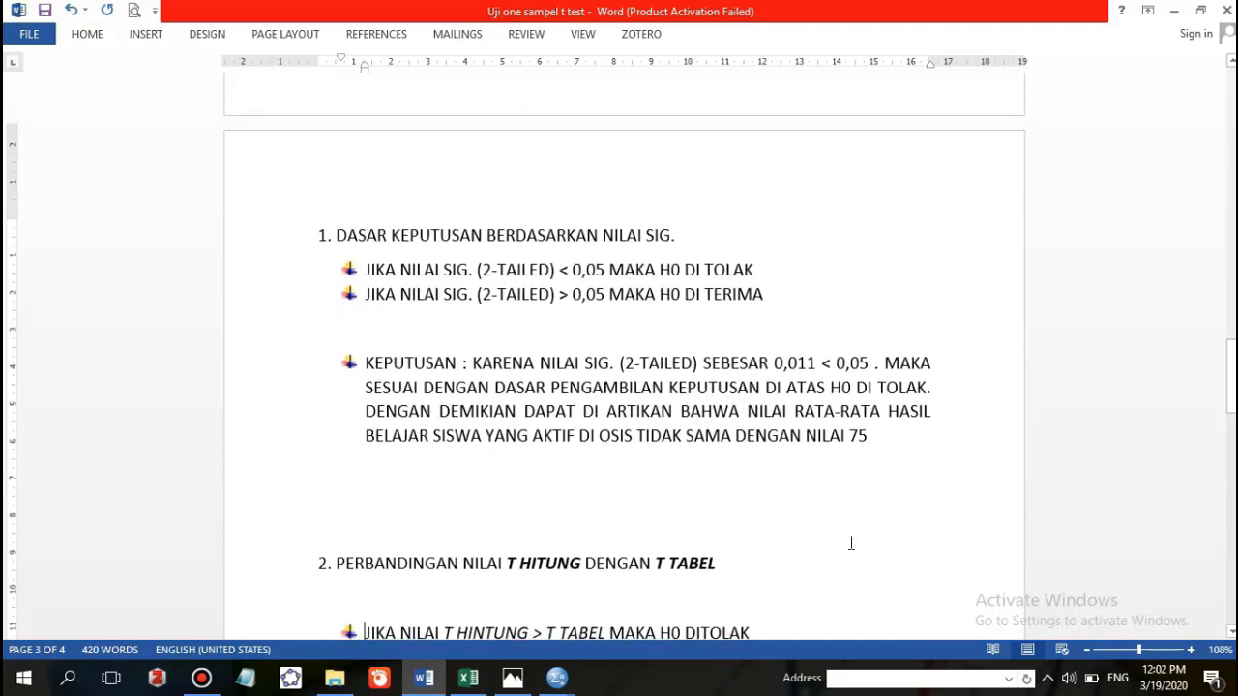
key("Down")
key("Down")
key("Down")
key("Down")
key("Down")
key("Down")
key("Down")
key("Down")
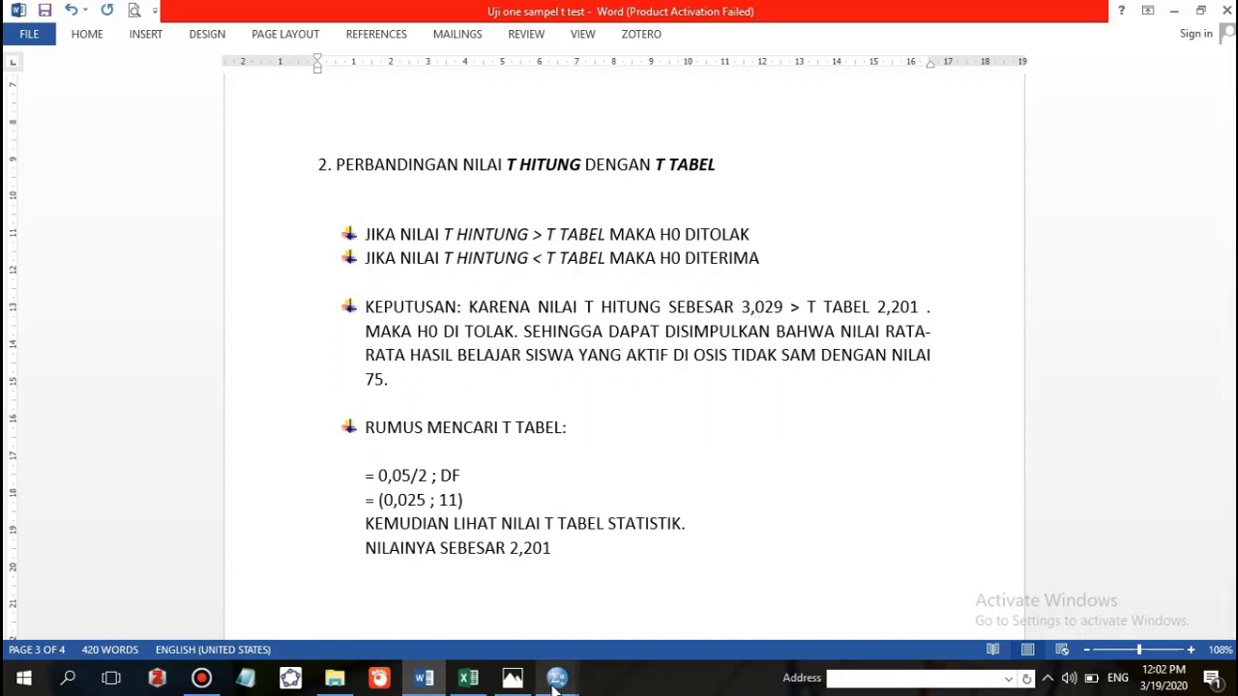
mouse_move(561, 677)
left_click(593, 637)
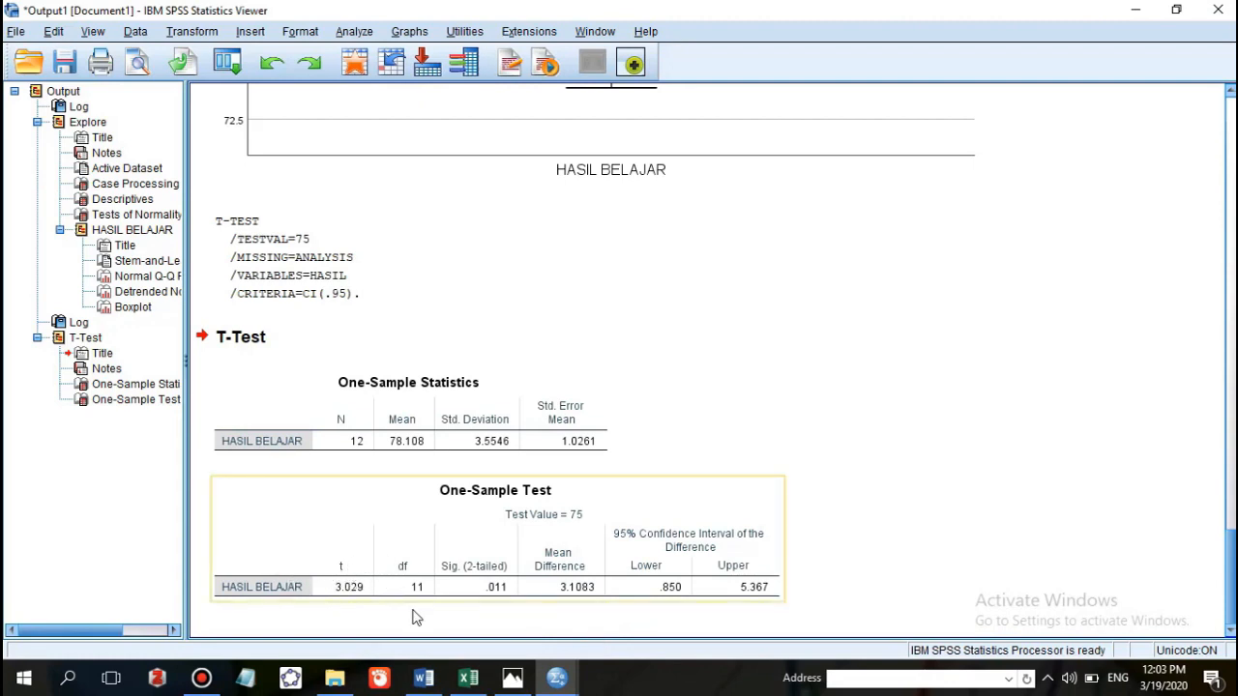
Return to the Word document and correct "SAM" to "SAMA" in the T HITUNG versus T TABEL decision paragraph.
mouse_move(423, 683)
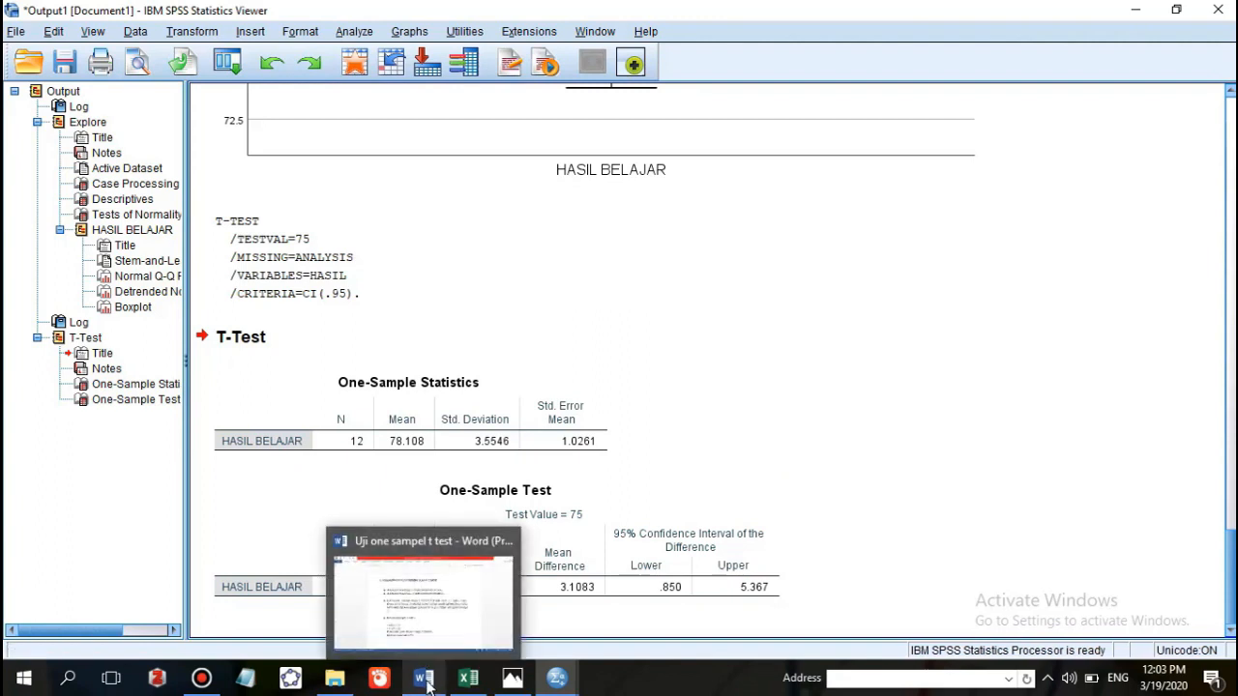
left_click(424, 623)
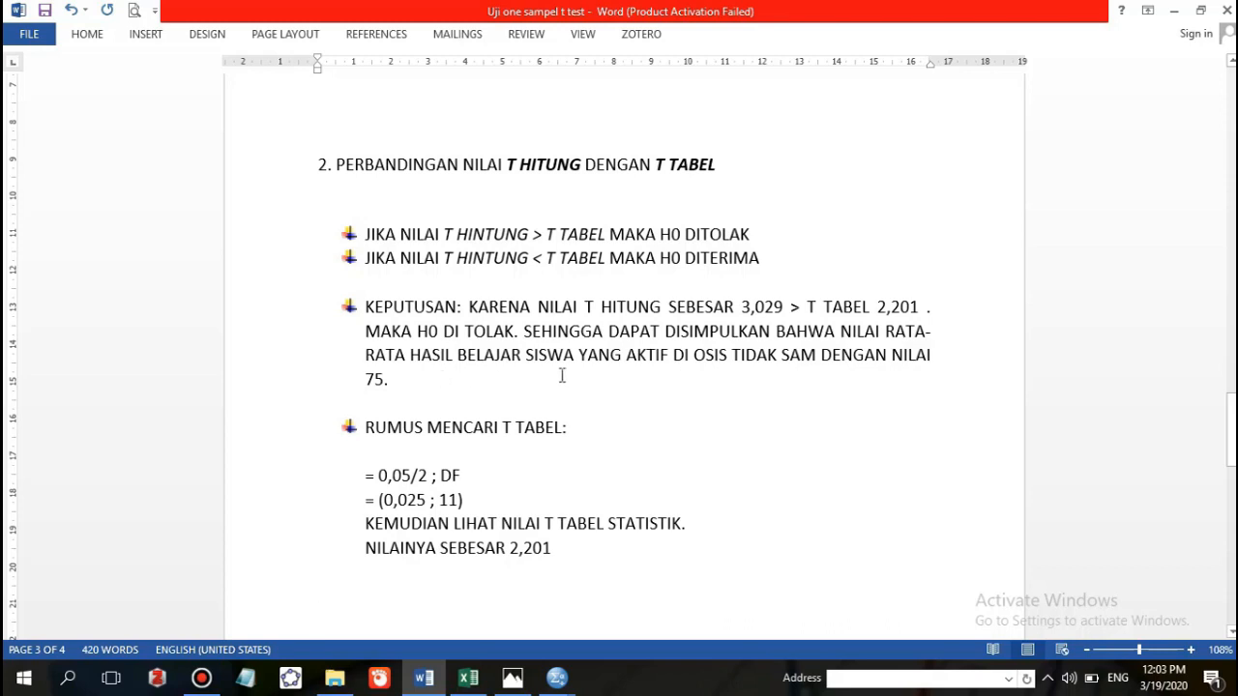
left_click(817, 355)
type("A")
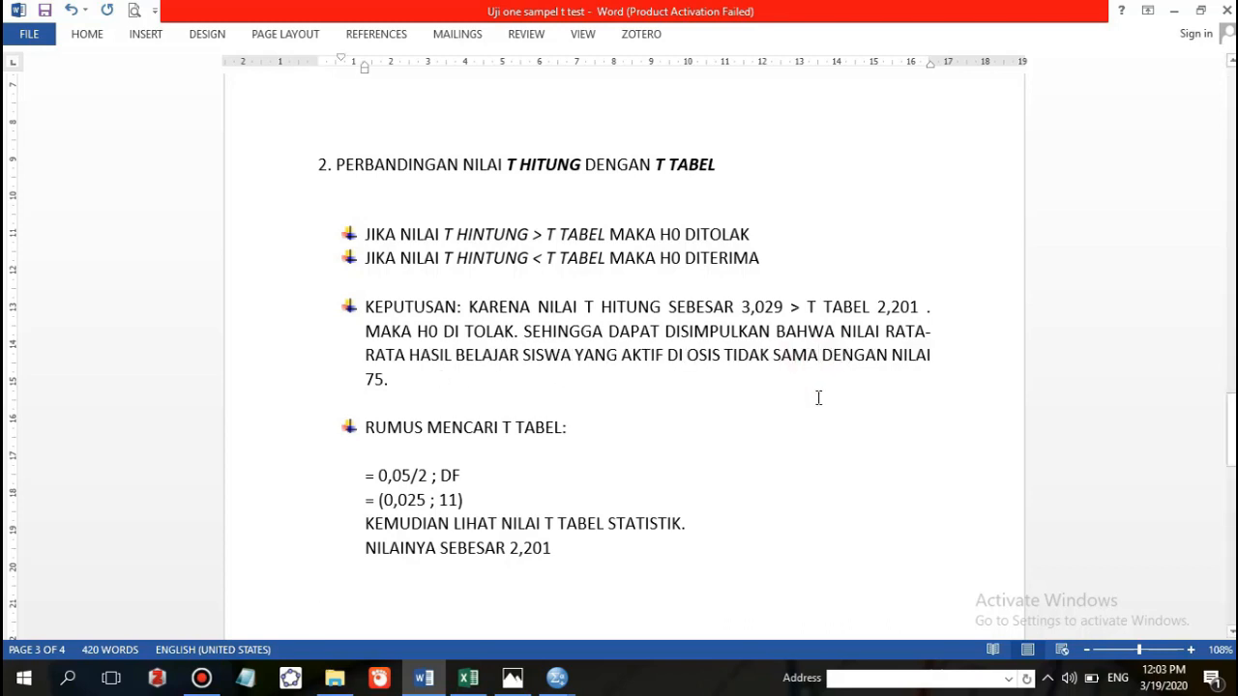
Add a closing line starting with "SEMOGA BERMANFAA" below the T TABEL formula, separated by blank lines.
left_click(690, 558)
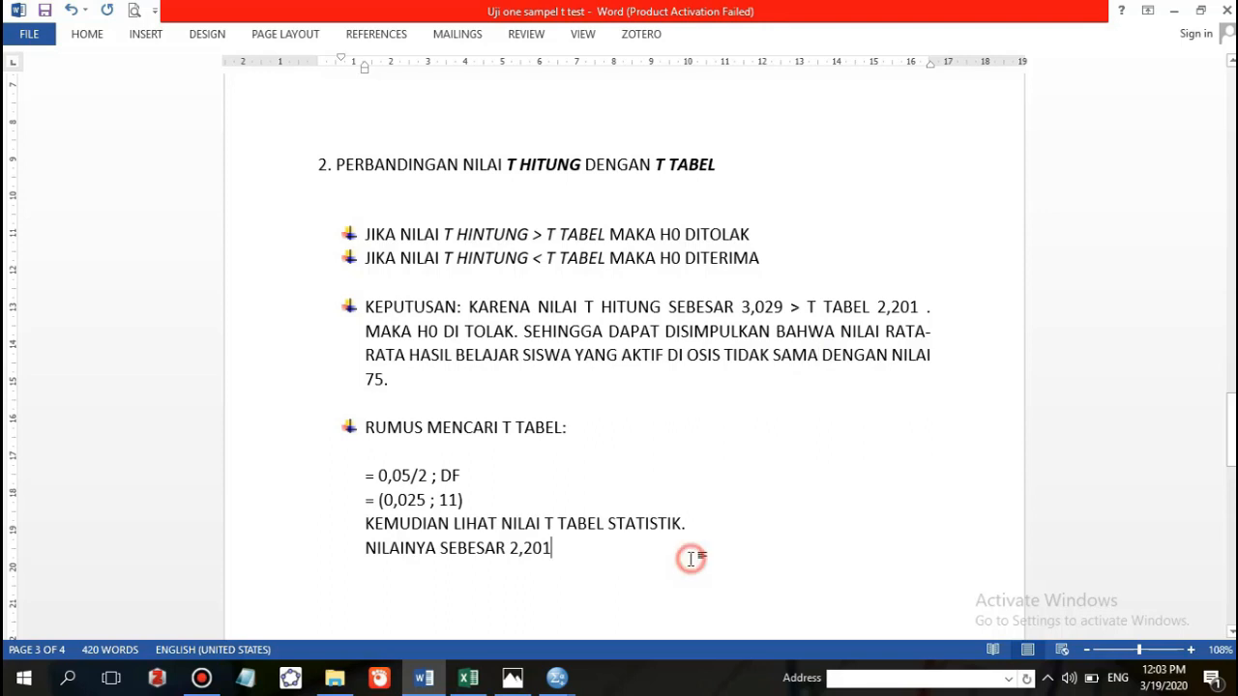
key("Return")
key("Return")
key("Return")
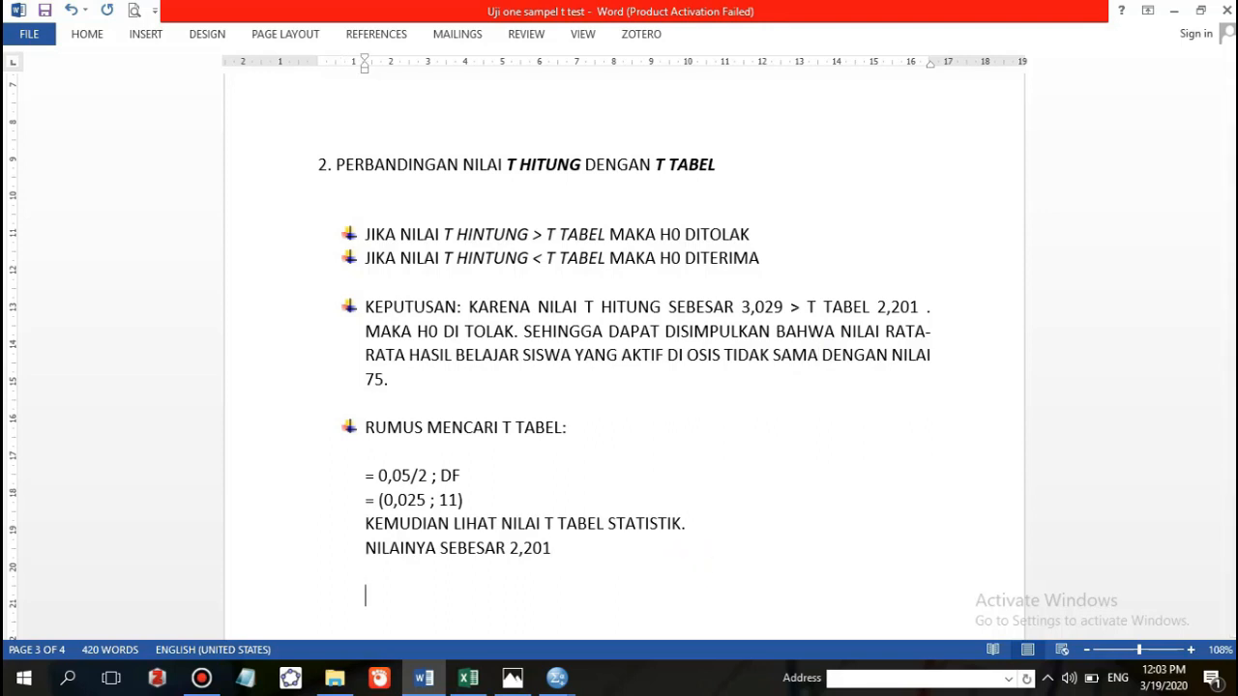
type("SEMOGA B")
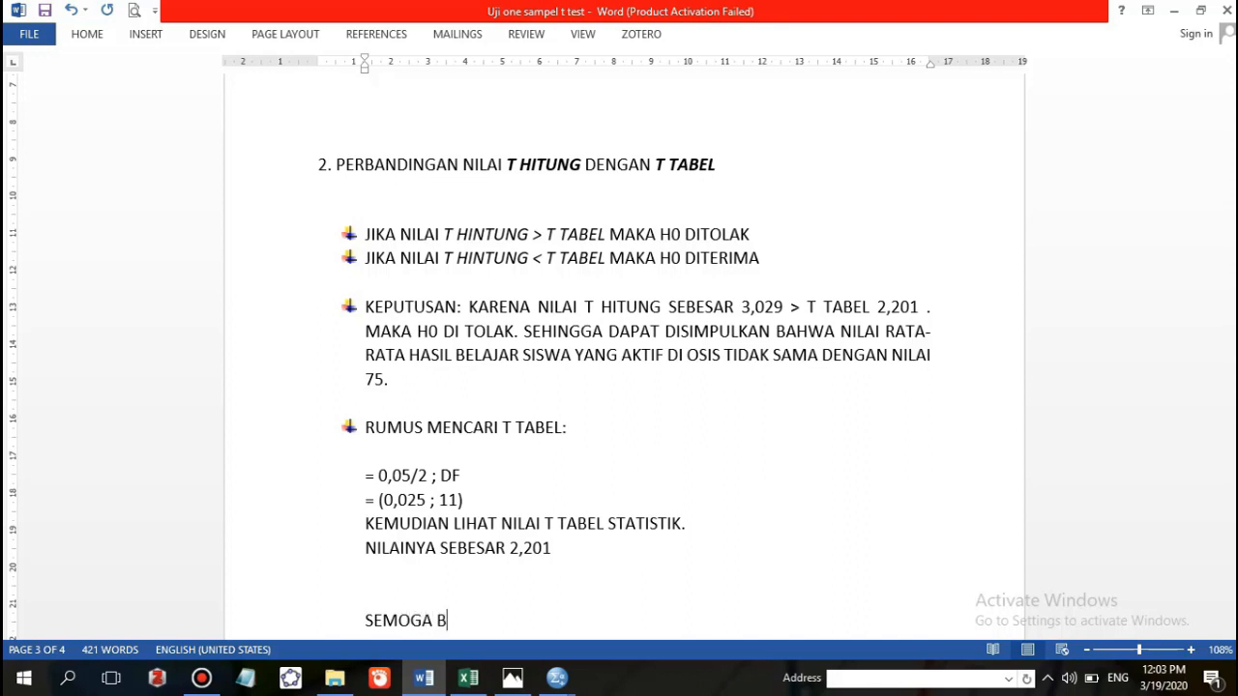
type("ERMANFAA")
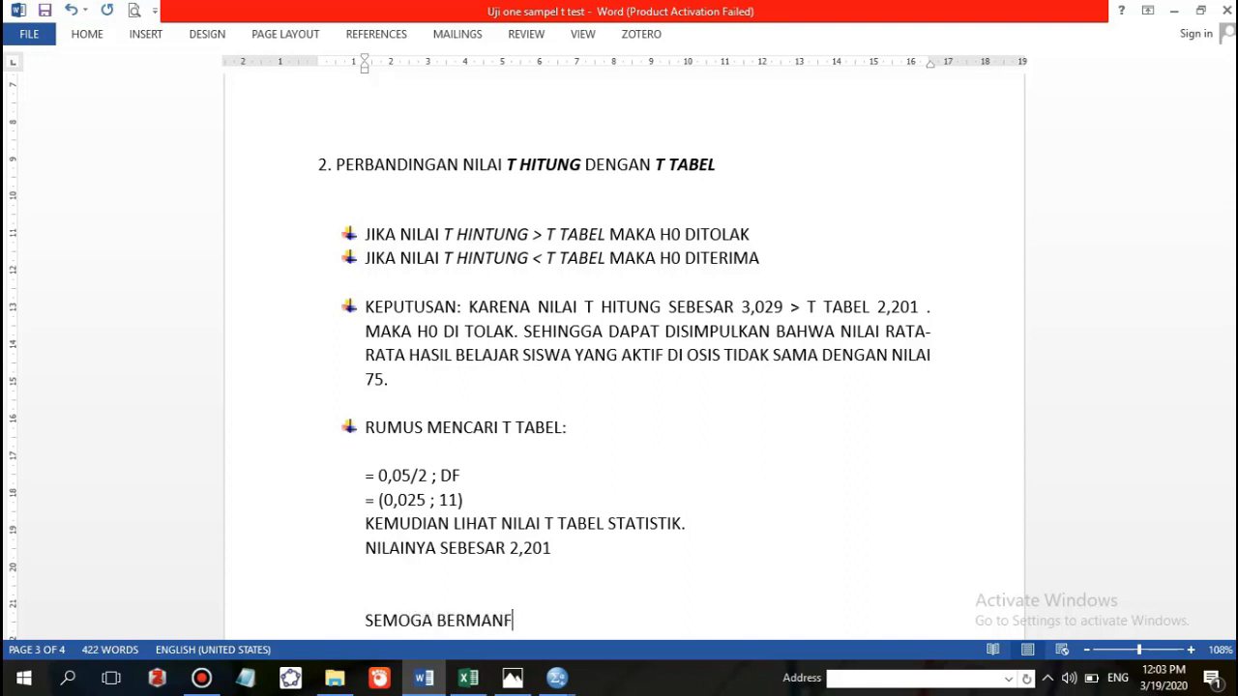